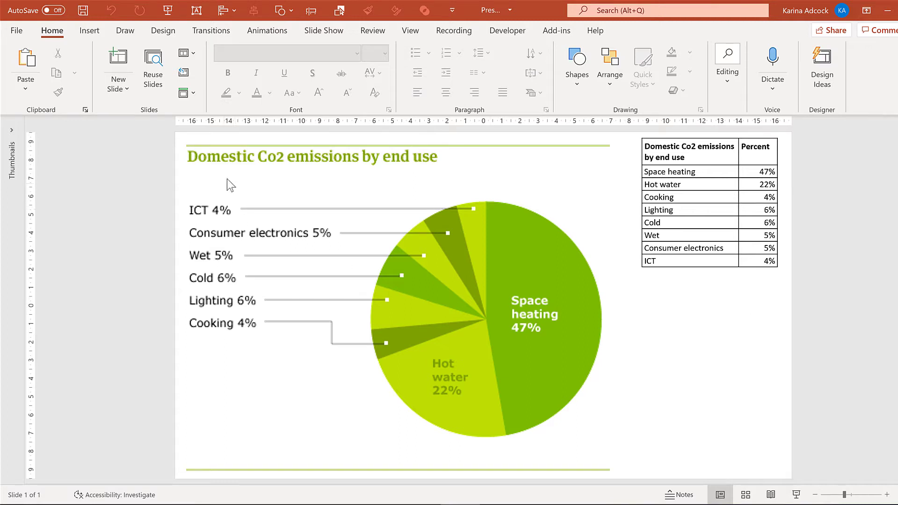
- Select and copy the whole Domestic Co2 emissions table, header through ICT
click(360, 186)
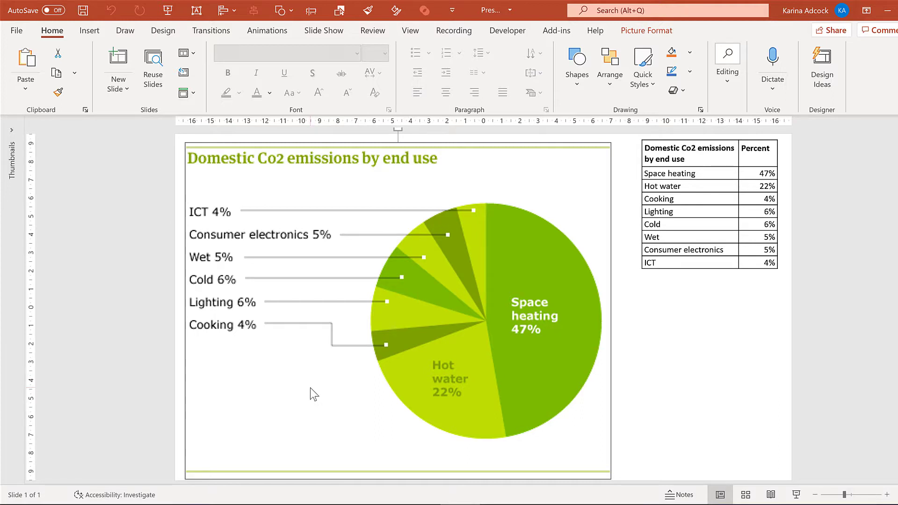
click(706, 179)
drag(677, 161, 752, 244)
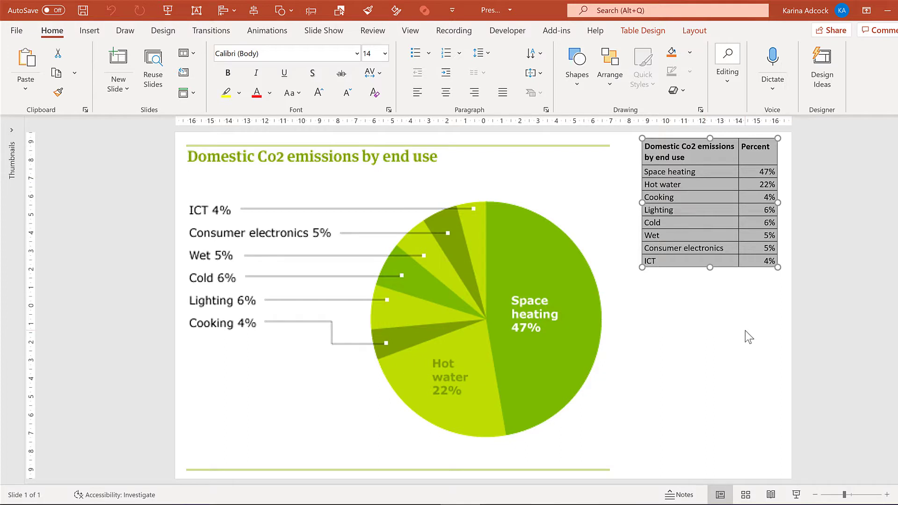
key(ctrl+c)
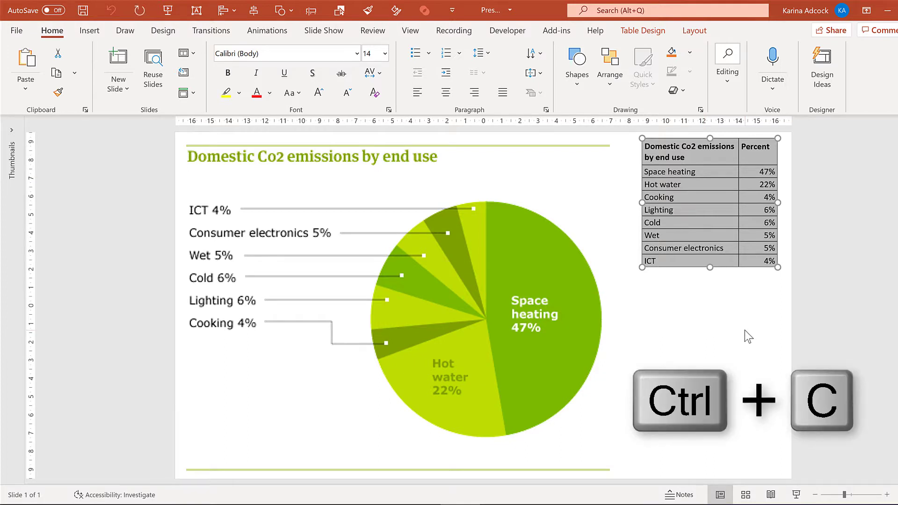
- Insert a new pie chart with its data sheet onto the slide
click(85, 33)
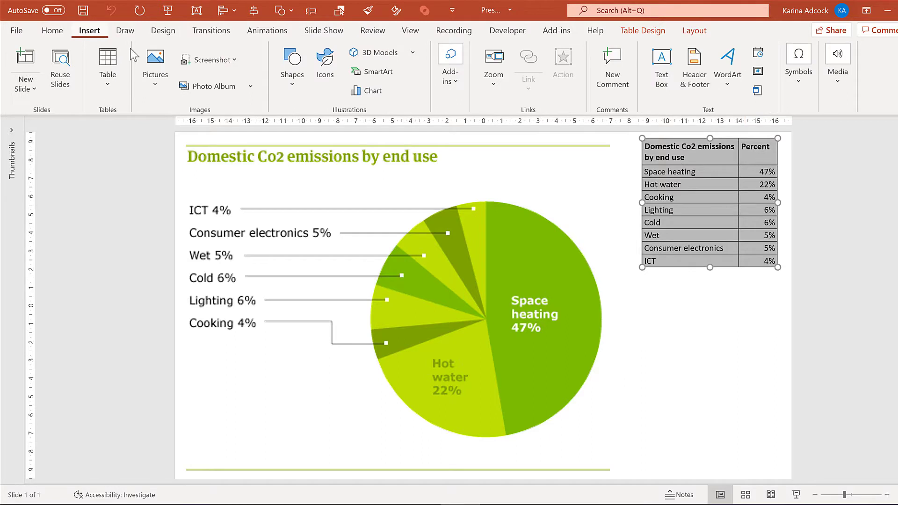
click(385, 91)
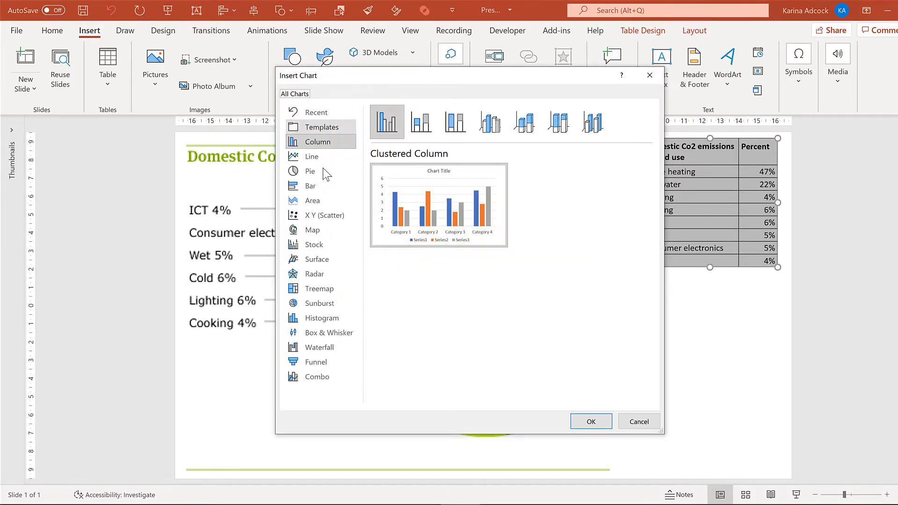
click(321, 171)
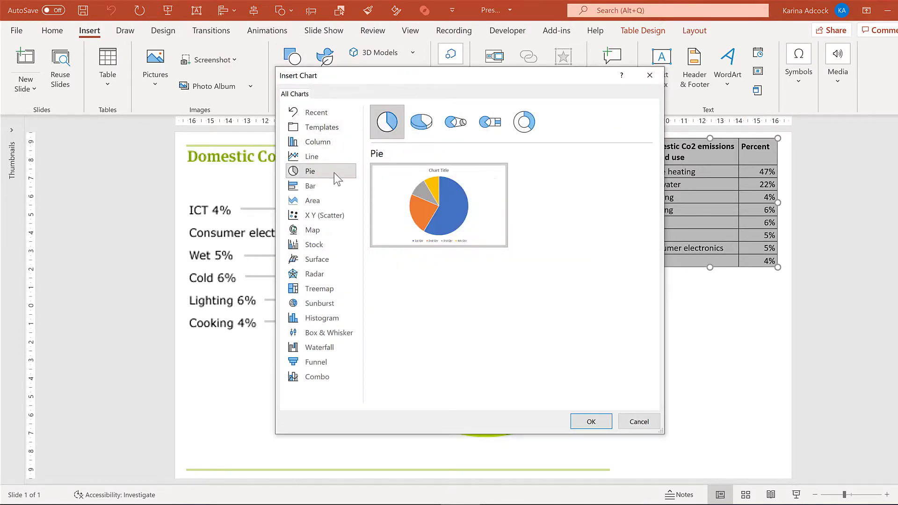
click(592, 423)
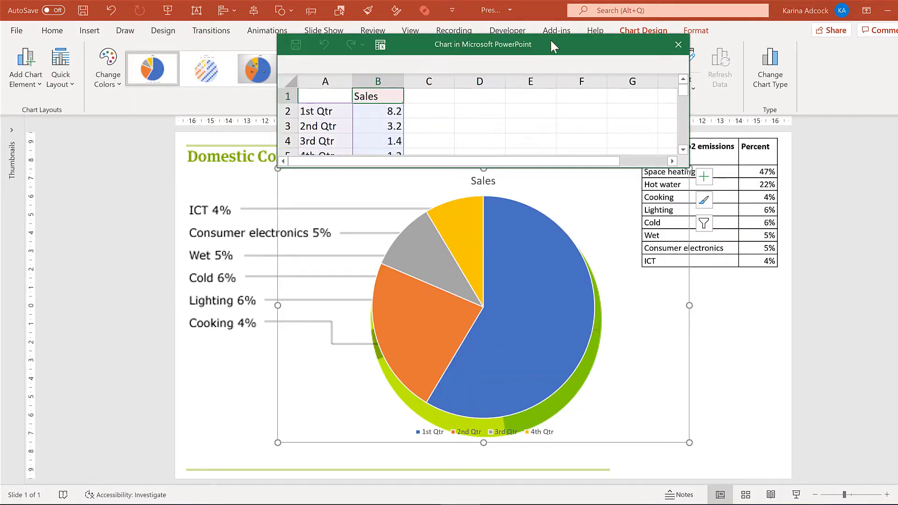
- Paste the emissions table into cell A1, widen column A, even rows 1–9, and close the sheet
drag(565, 51, 305, 36)
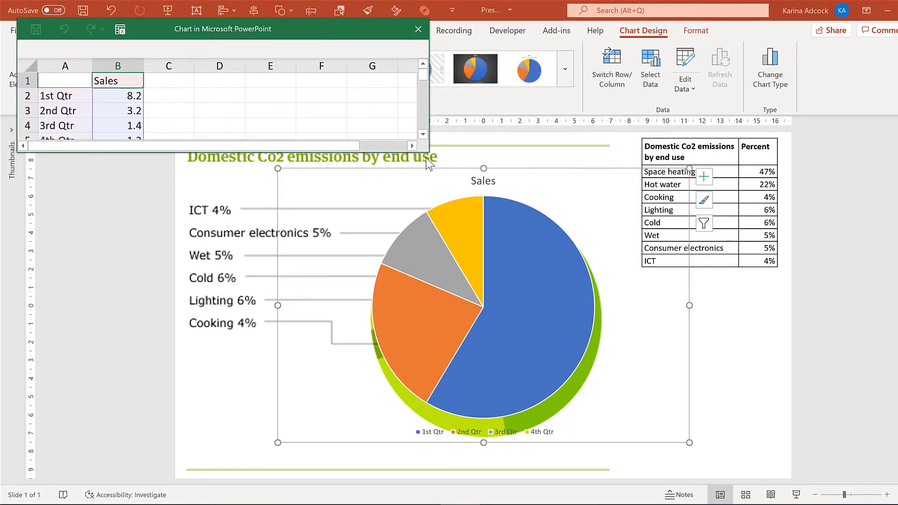
drag(429, 153, 346, 273)
click(79, 79)
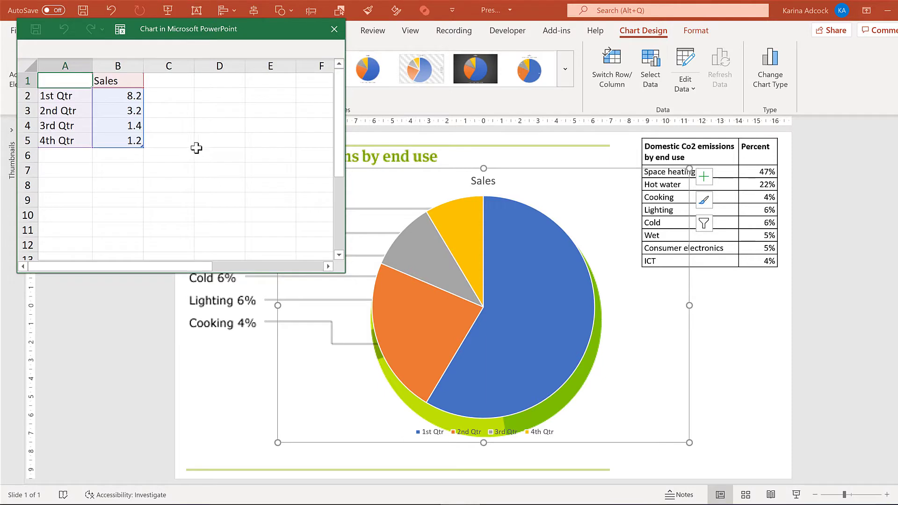
key(ctrl+v)
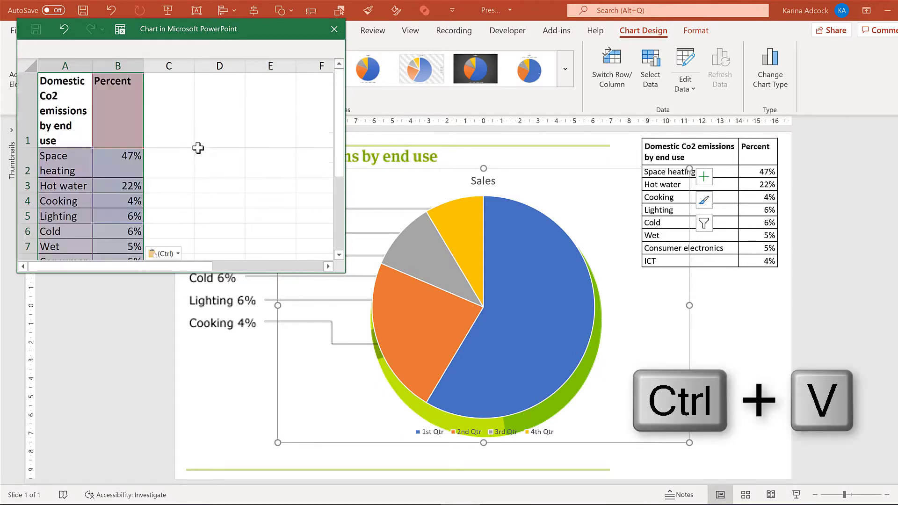
click(180, 114)
drag(93, 66, 161, 66)
drag(27, 108, 29, 226)
double_click(28, 226)
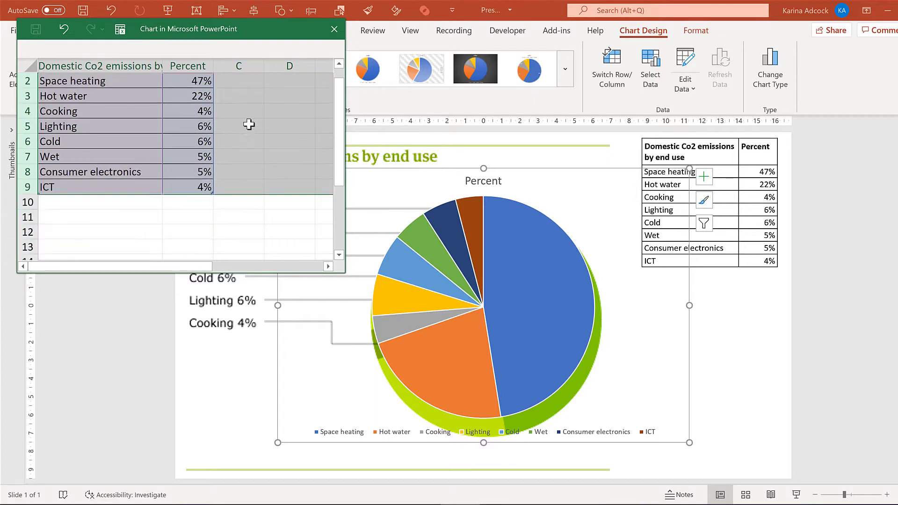
click(250, 126)
scroll(249, 126, up, 1)
click(334, 30)
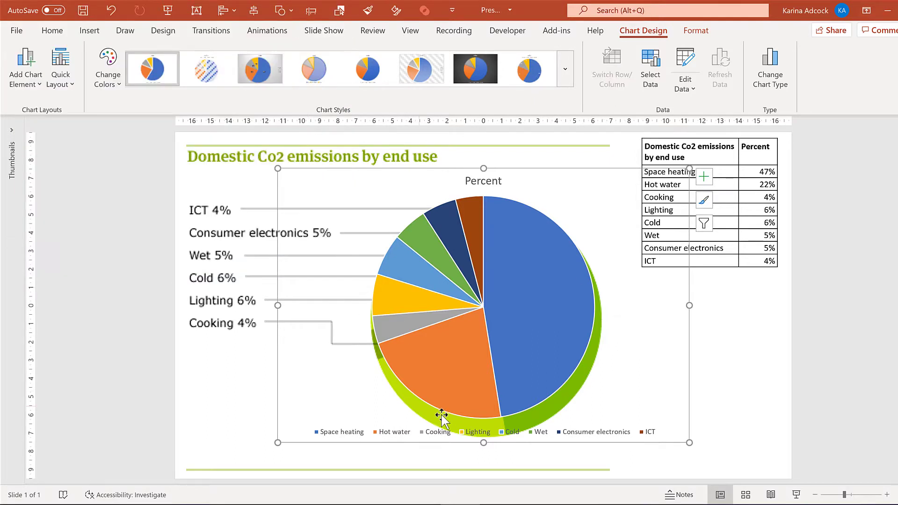
- Delete the chart title and legend, and widen the plot area so the pie grows
click(476, 181)
key(Delete)
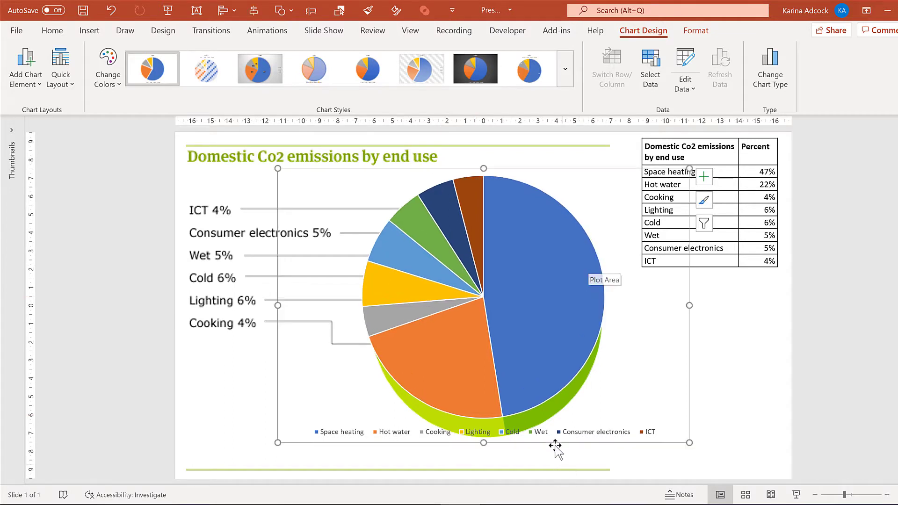
click(559, 435)
key(Delete)
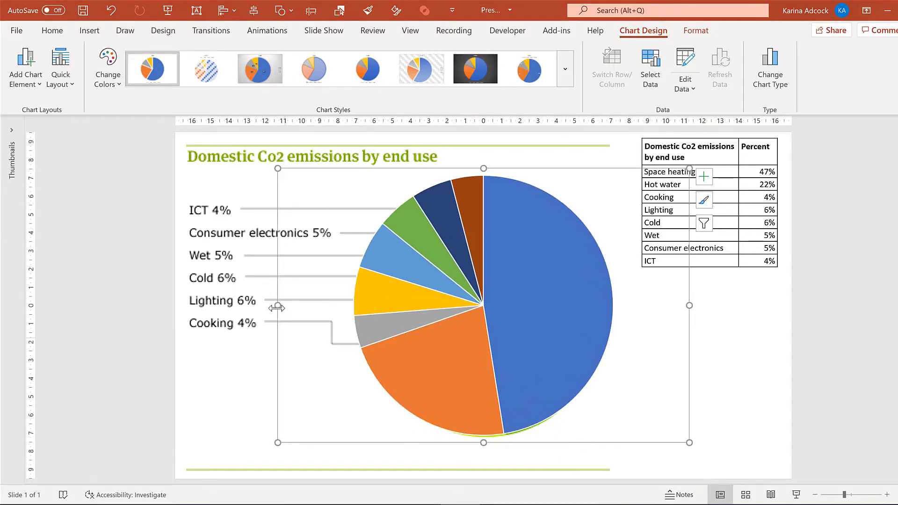
drag(350, 309, 398, 311)
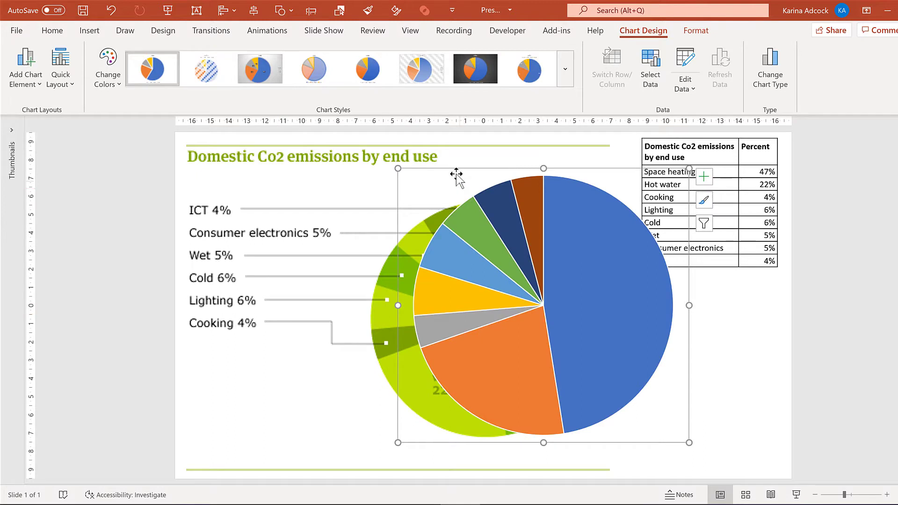
- Move and shrink the chart over the original picture's pie, then open the slice formatting pane
drag(453, 172, 560, 180)
drag(505, 177, 571, 189)
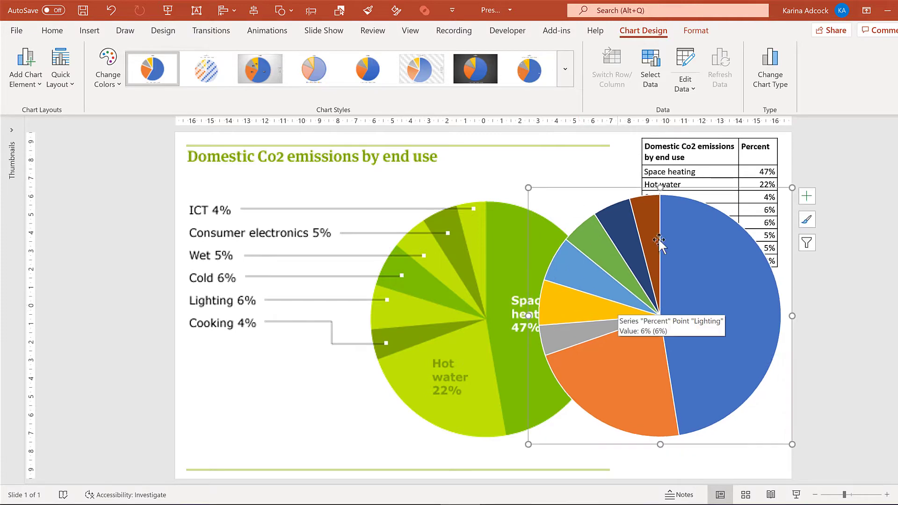
click(708, 276)
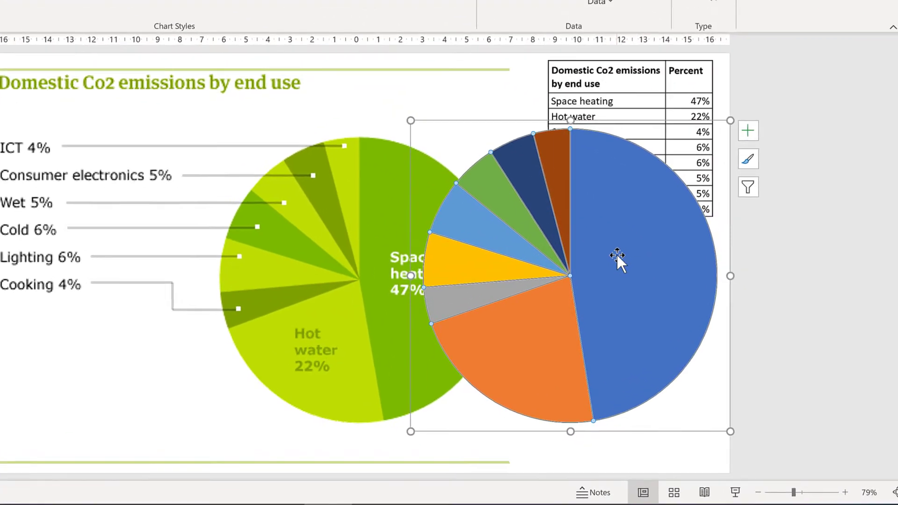
key(ctrl+1)
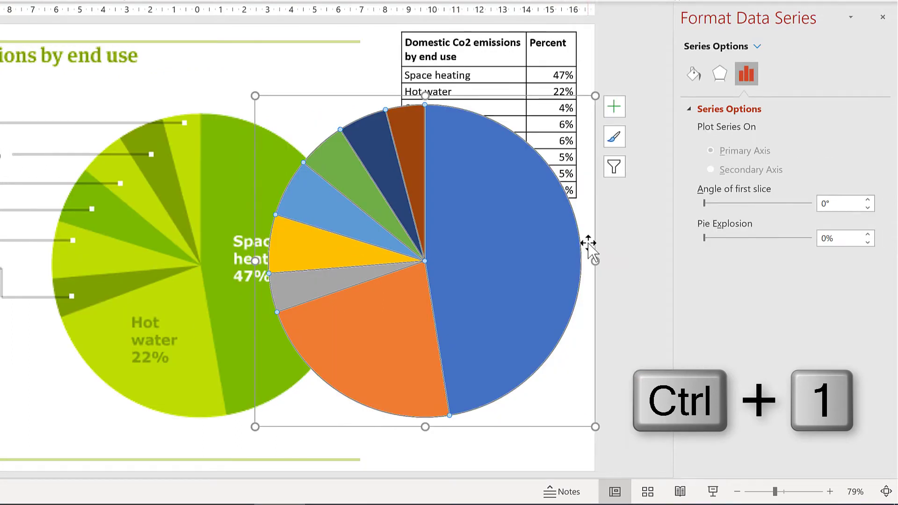
- Set the slice border to No line, then select only the Space heating slice
click(691, 77)
click(695, 133)
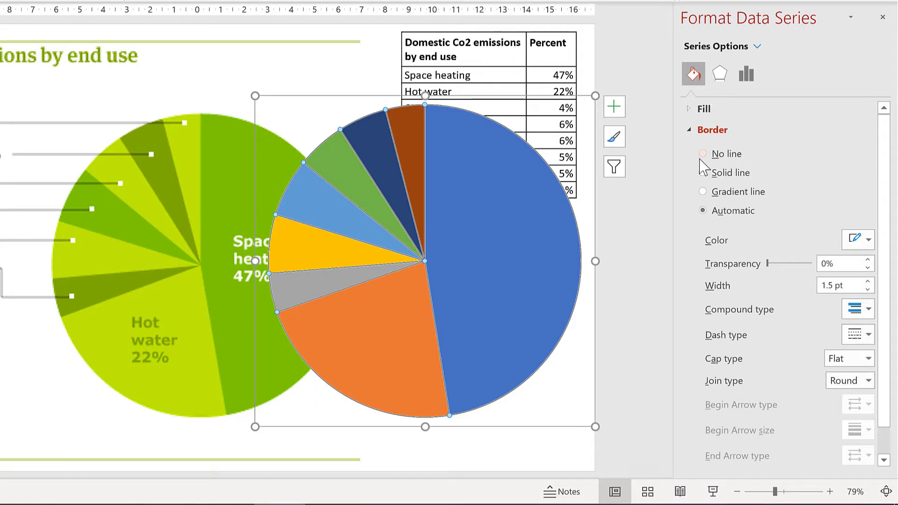
click(703, 154)
click(627, 221)
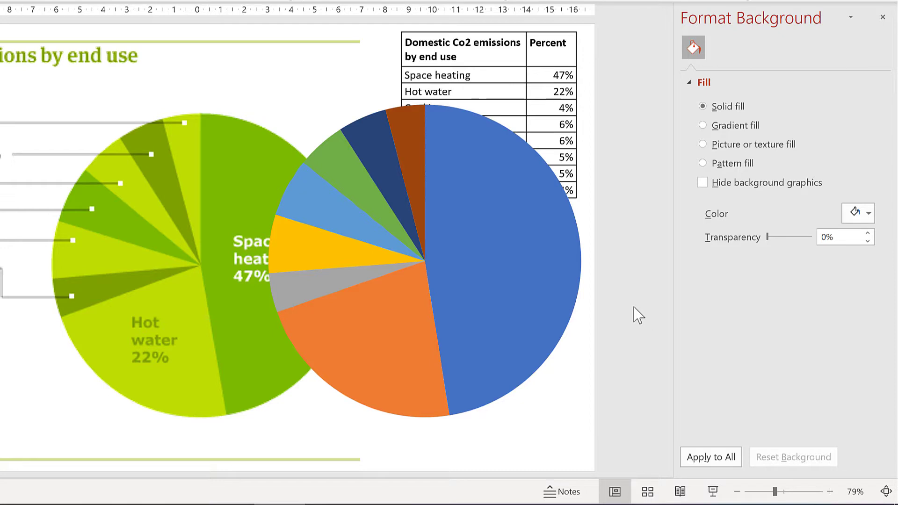
click(469, 139)
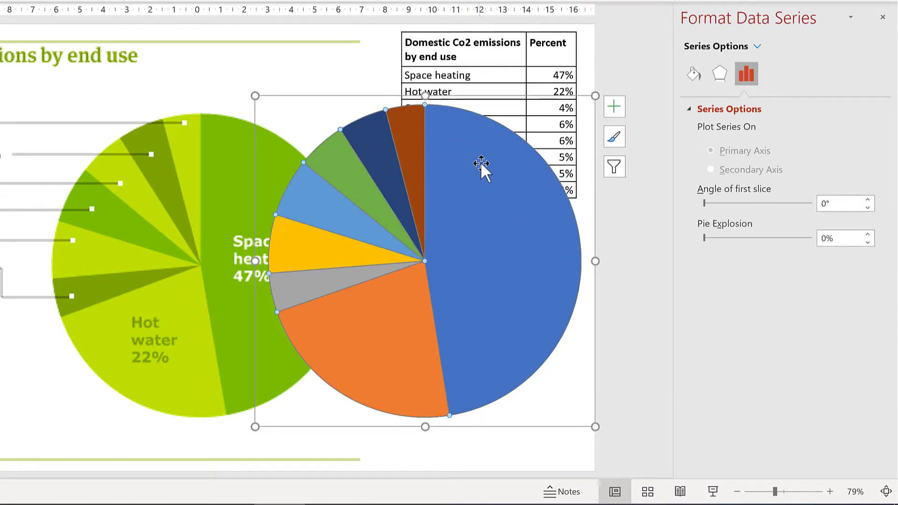
click(482, 174)
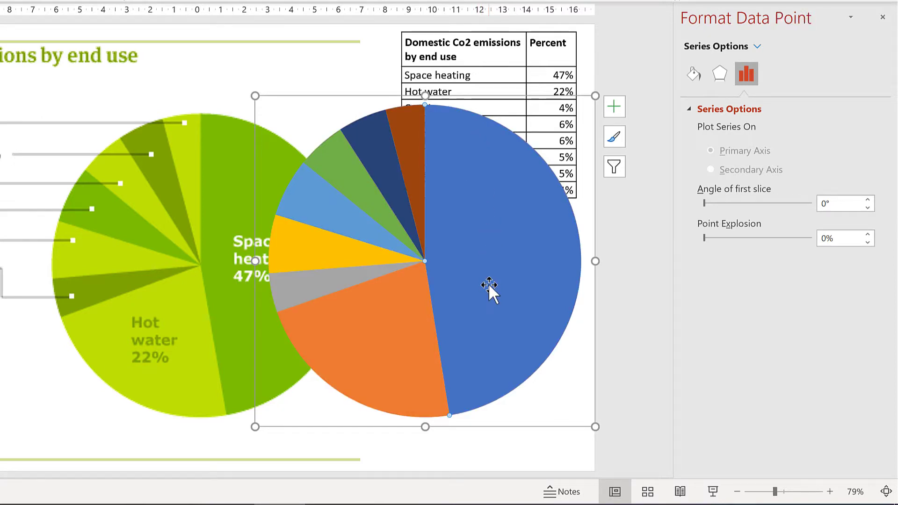
- Eyedropper the picture's green onto the Space heating slice and repeat it on the Cold slice
click(689, 77)
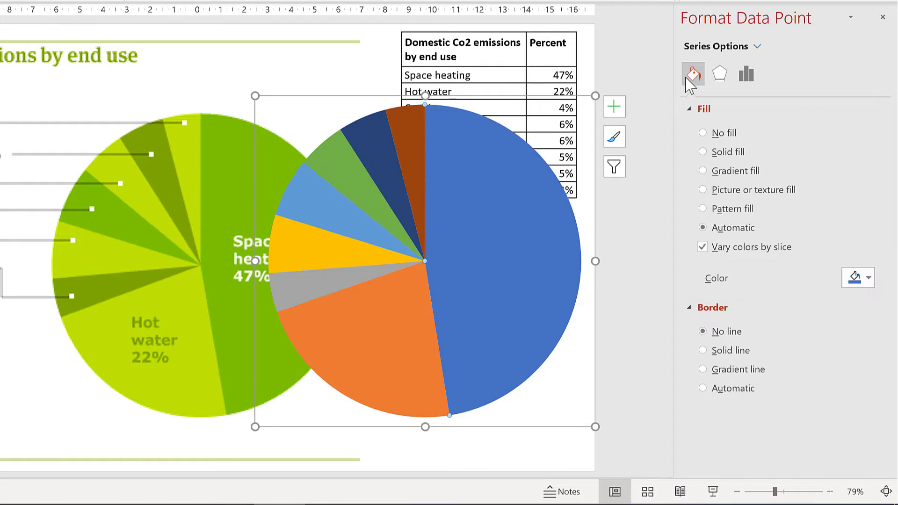
click(868, 278)
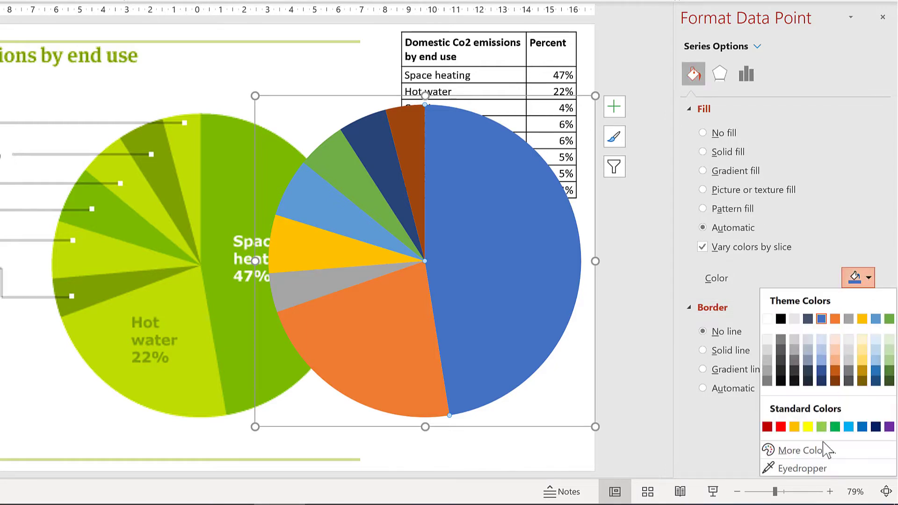
click(828, 469)
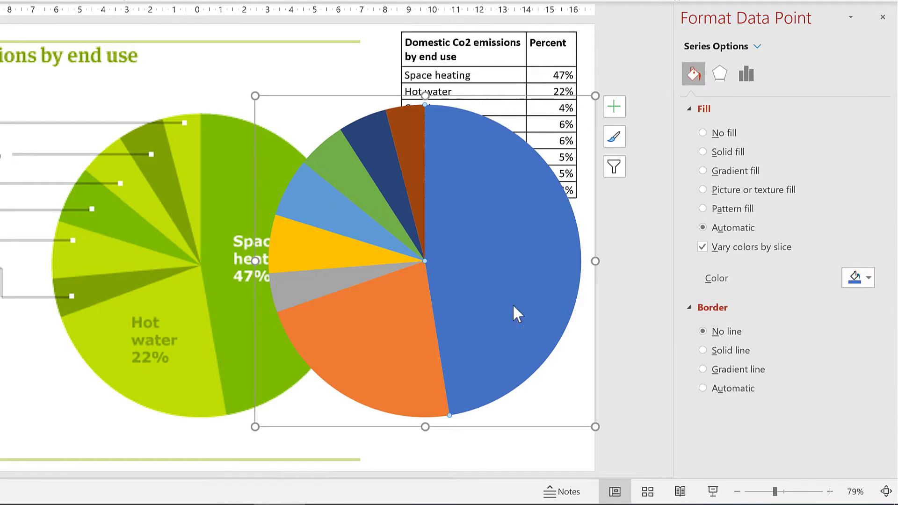
click(229, 176)
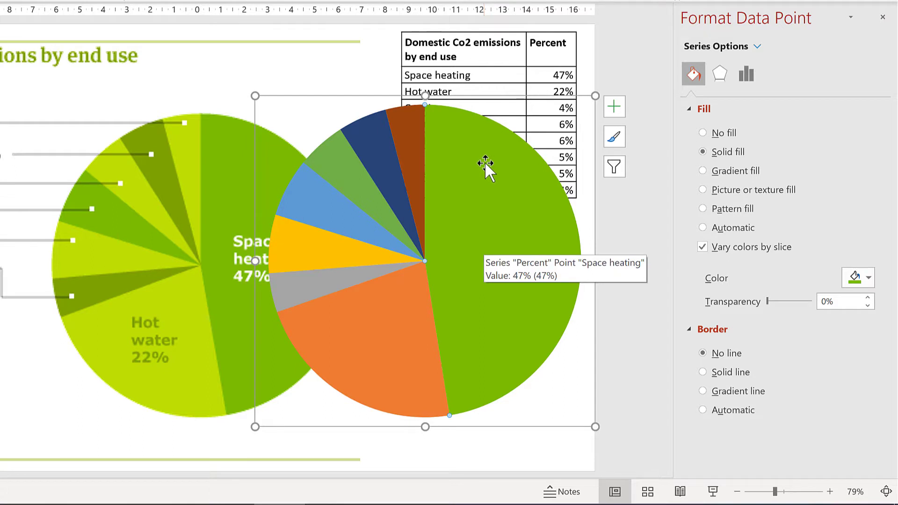
click(304, 192)
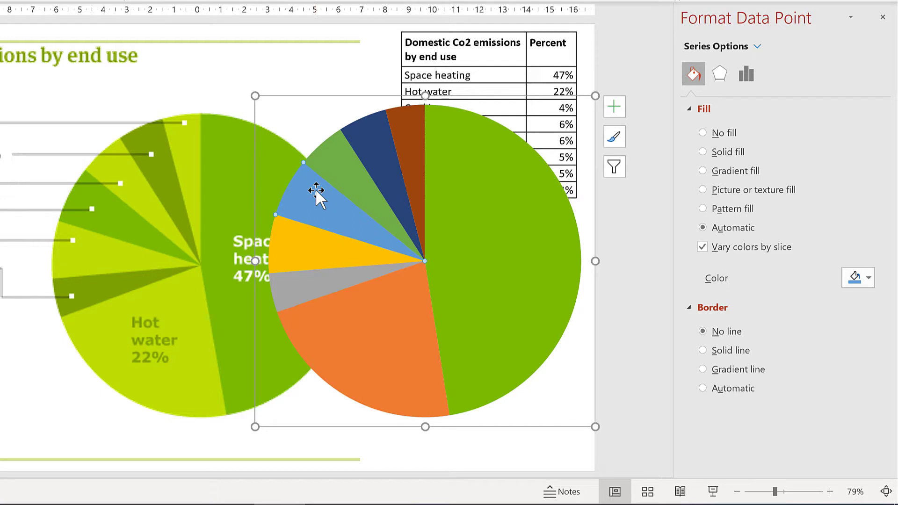
key(F4)
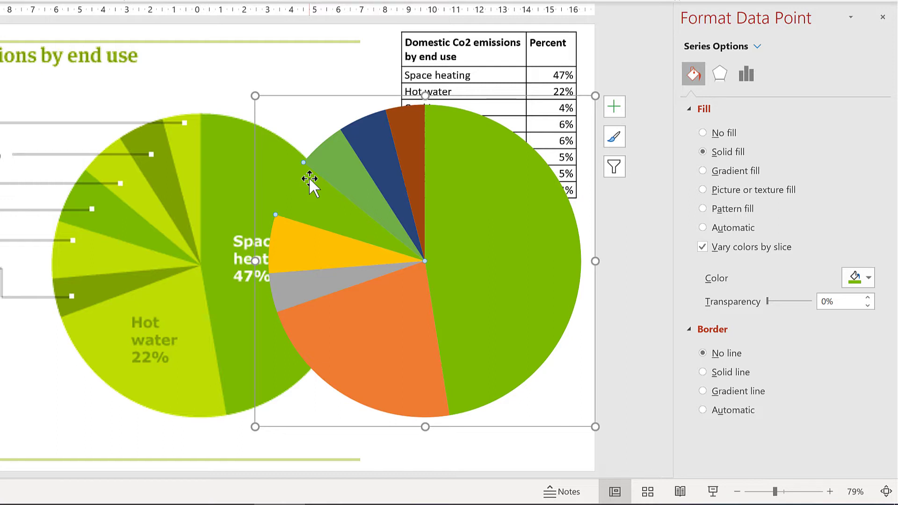
- Fill the orange, yellow and top brown slices with the original pie's sampled light green
click(391, 311)
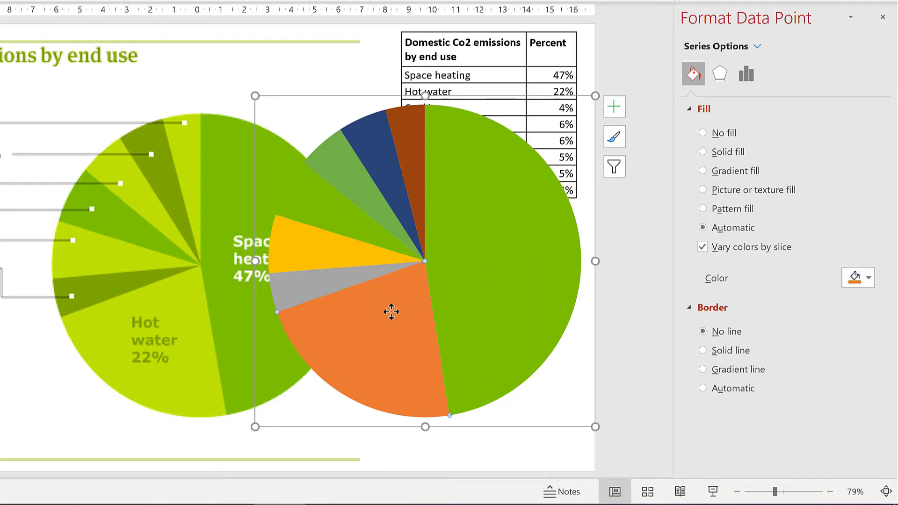
click(855, 277)
click(803, 259)
click(174, 291)
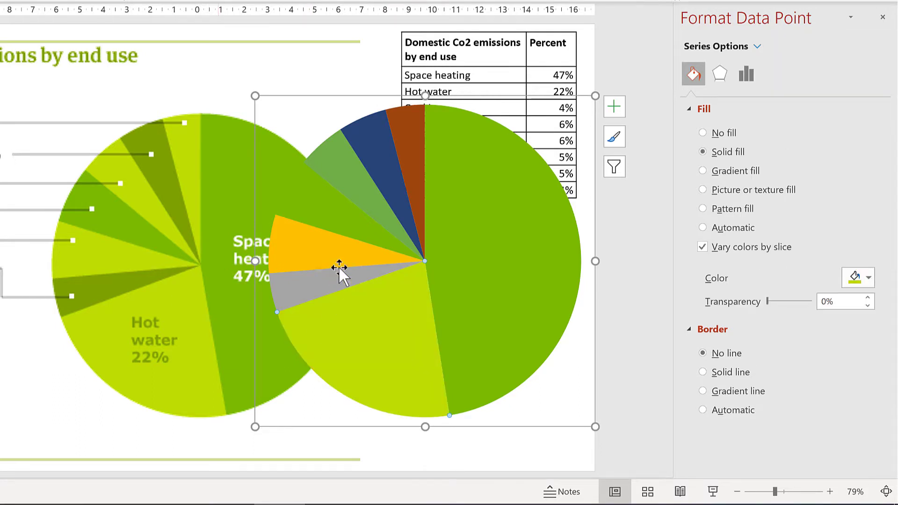
click(331, 254)
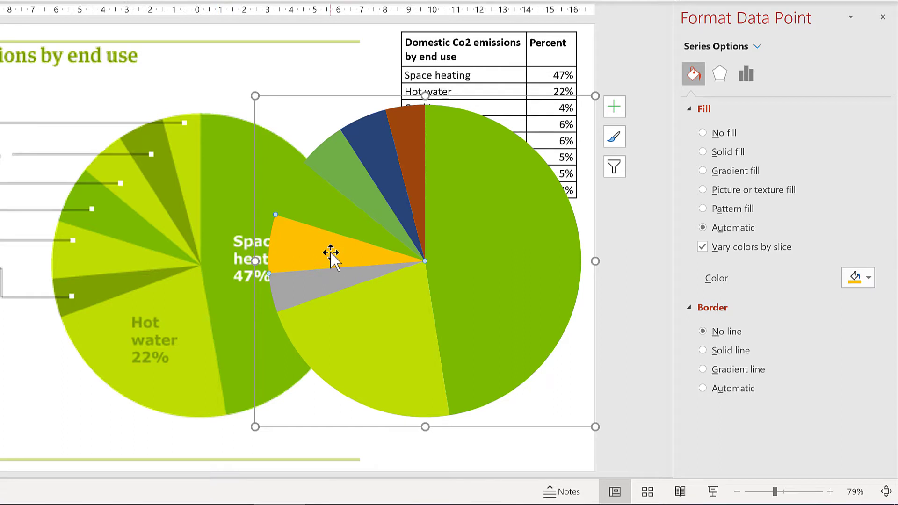
key(F4)
key(ctrl+z)
click(401, 127)
key(F4)
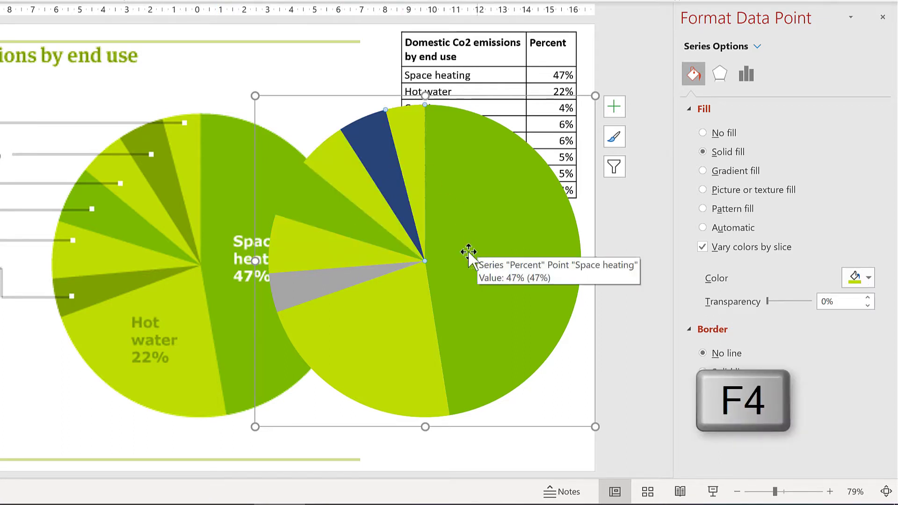
- Fill the grey and Wet slices with the original pie's sampled dark olive green
click(320, 280)
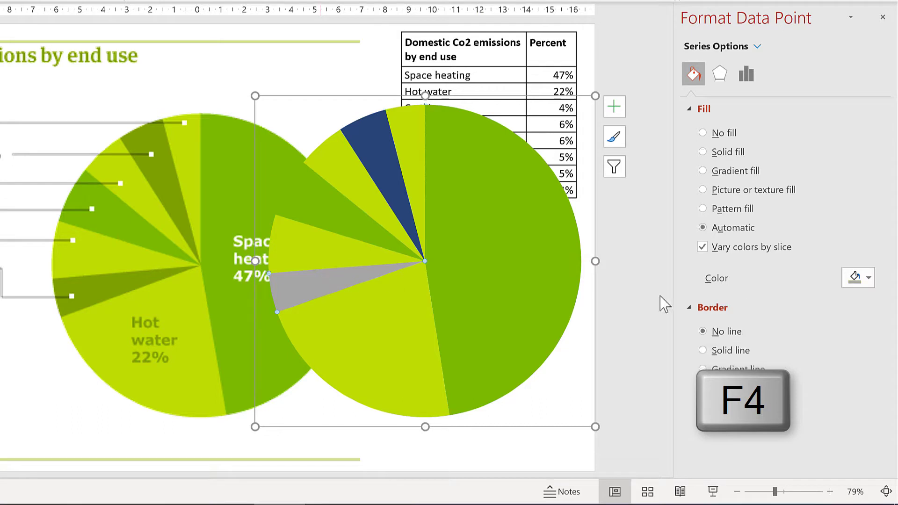
click(853, 284)
click(816, 257)
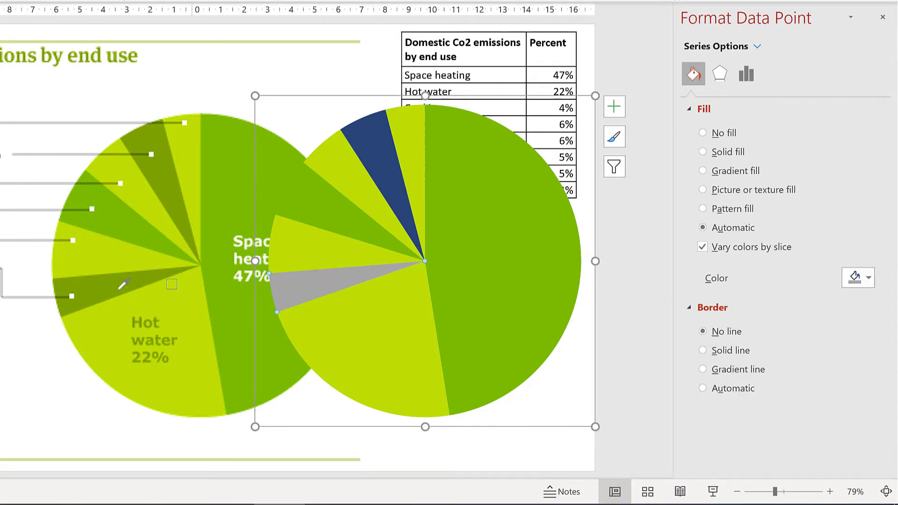
click(133, 276)
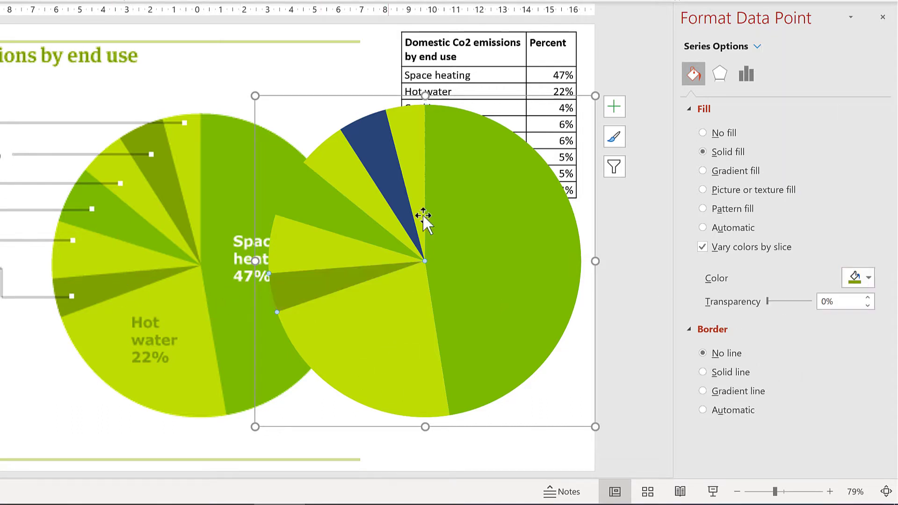
click(375, 140)
key(F4)
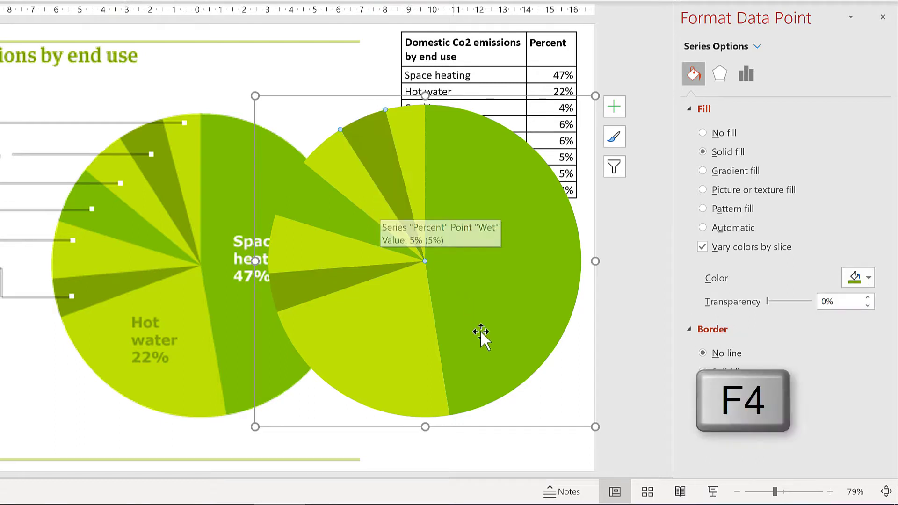
click(628, 210)
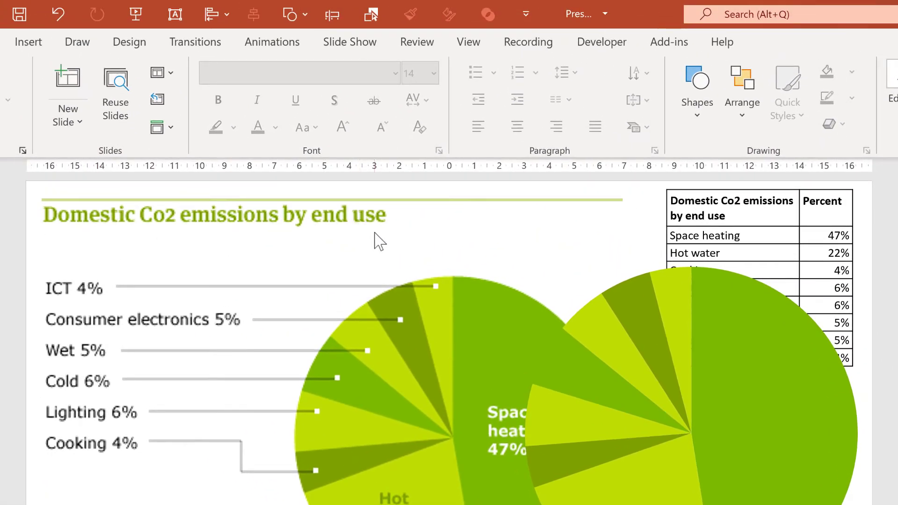
- Draw a text box under the title and copy the header text 'Domestic Co2 emissions by end use'
click(693, 106)
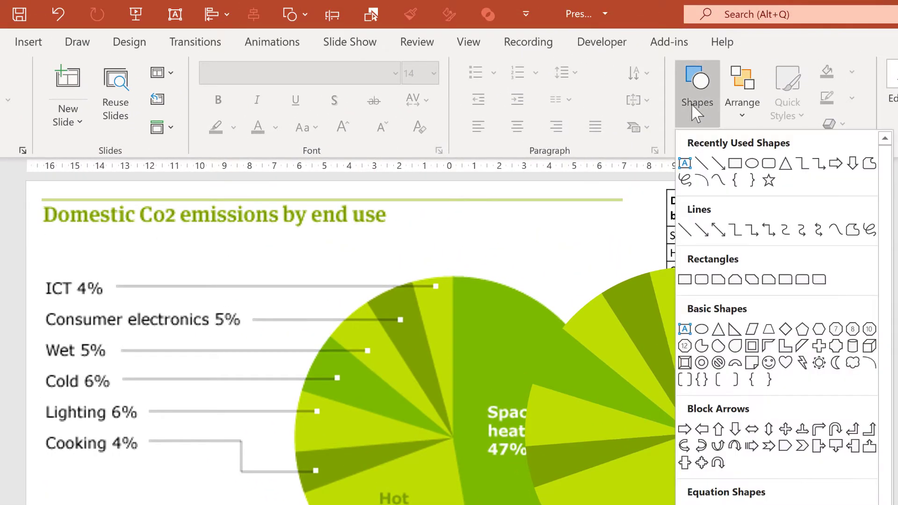
click(686, 330)
drag(58, 236, 559, 272)
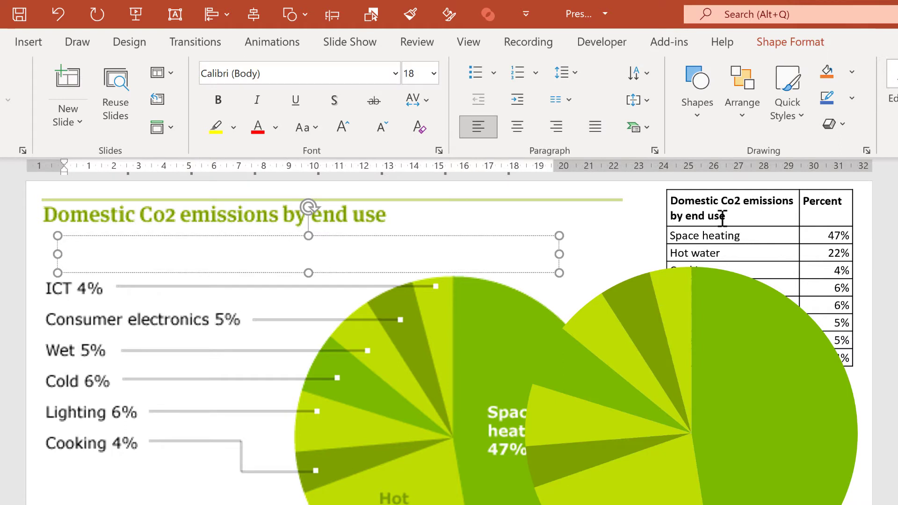
drag(716, 213, 674, 201)
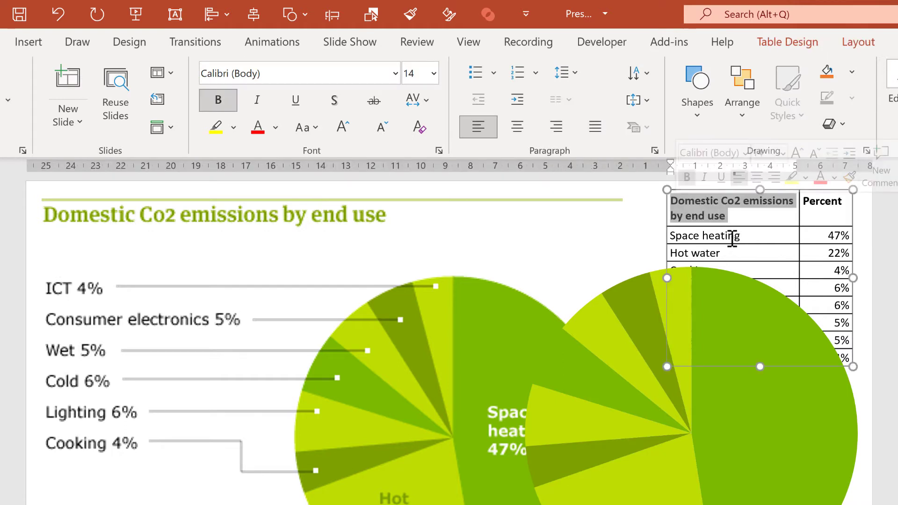
key(ctrl+c)
- Paste the heading into the text box and colour it custom olive green #9AB400
click(313, 269)
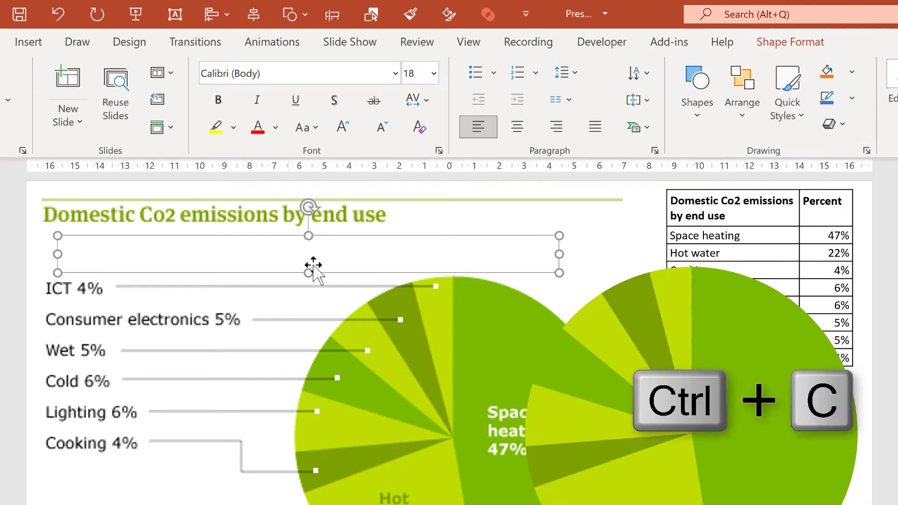
key(ctrl+v)
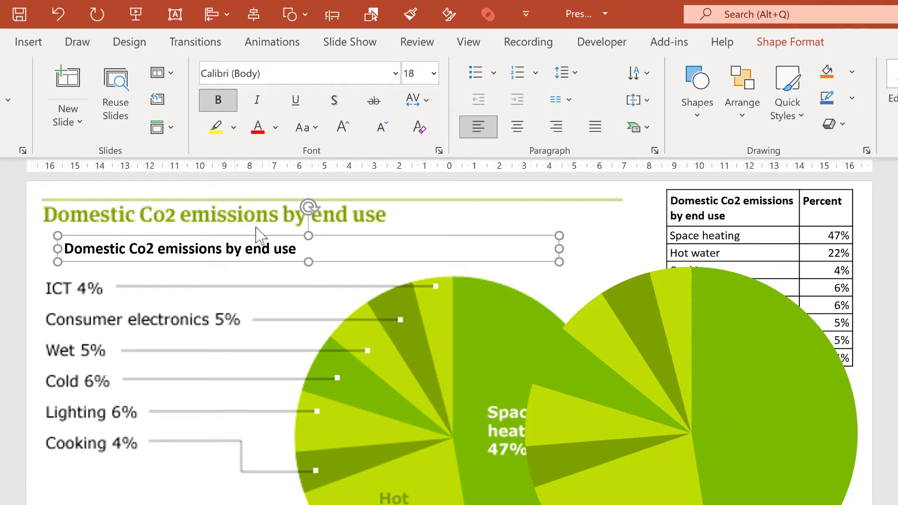
click(276, 129)
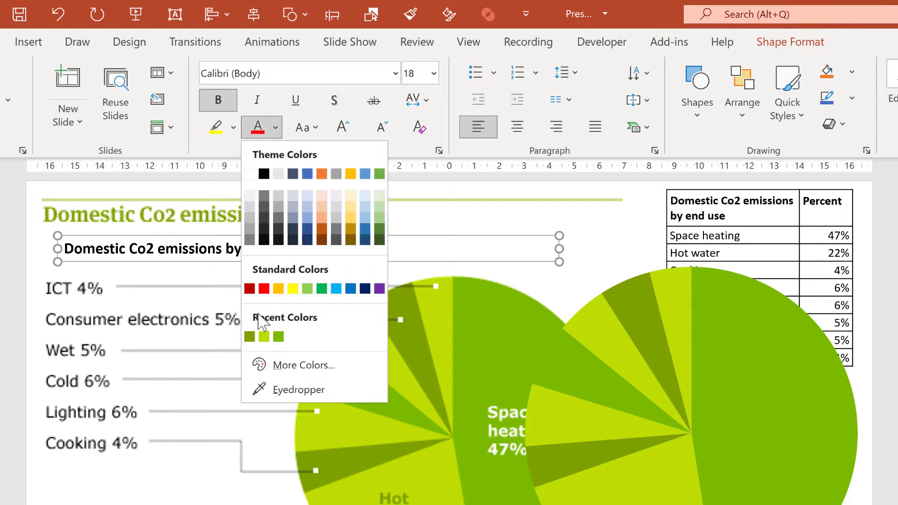
click(264, 336)
click(277, 129)
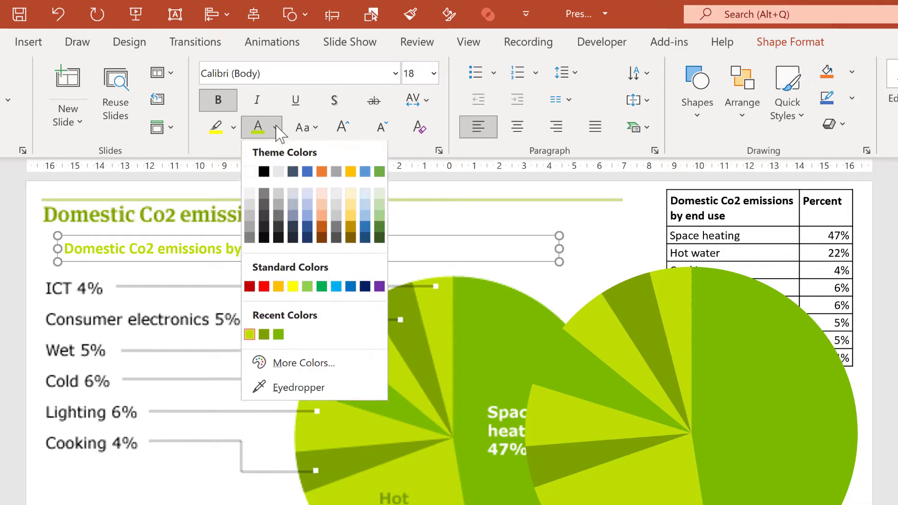
click(330, 365)
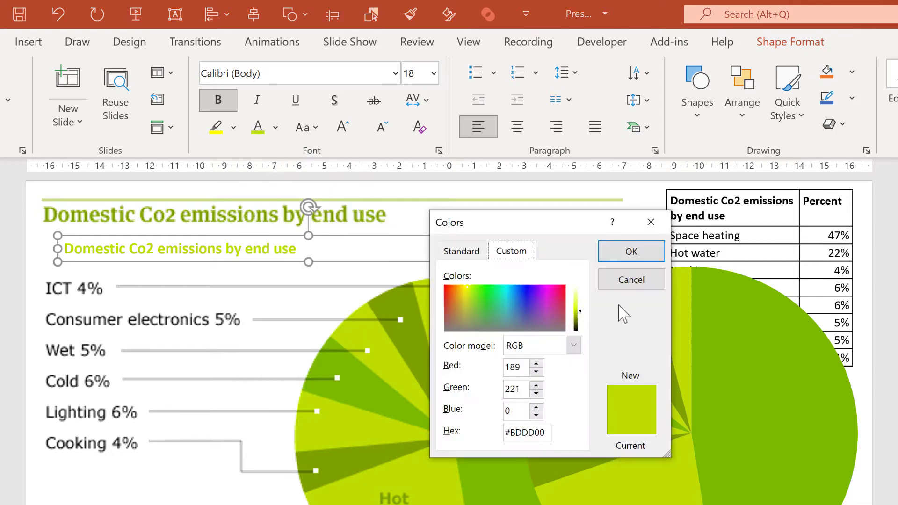
drag(583, 312, 584, 314)
click(631, 253)
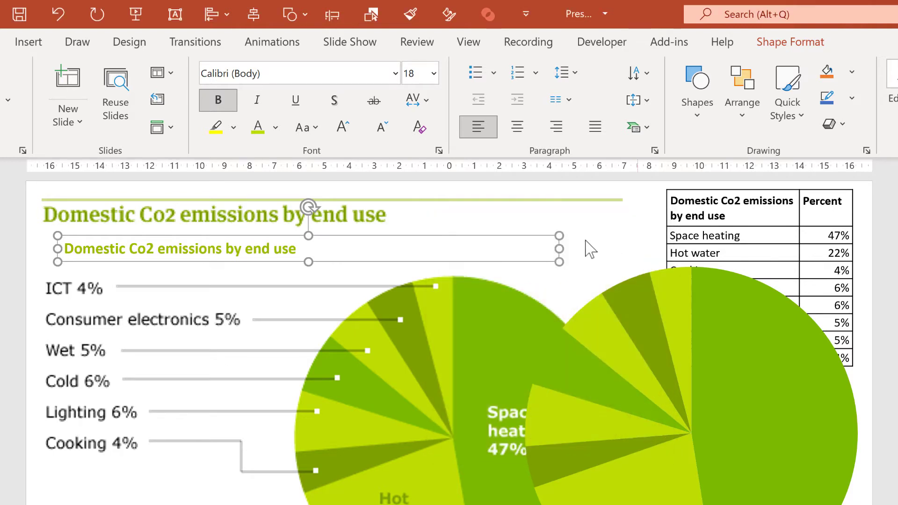
- Set the heading font to Palatino Linotype at 24 pt
click(332, 74)
text(Palatino Linotype)
key(End)
key(Return)
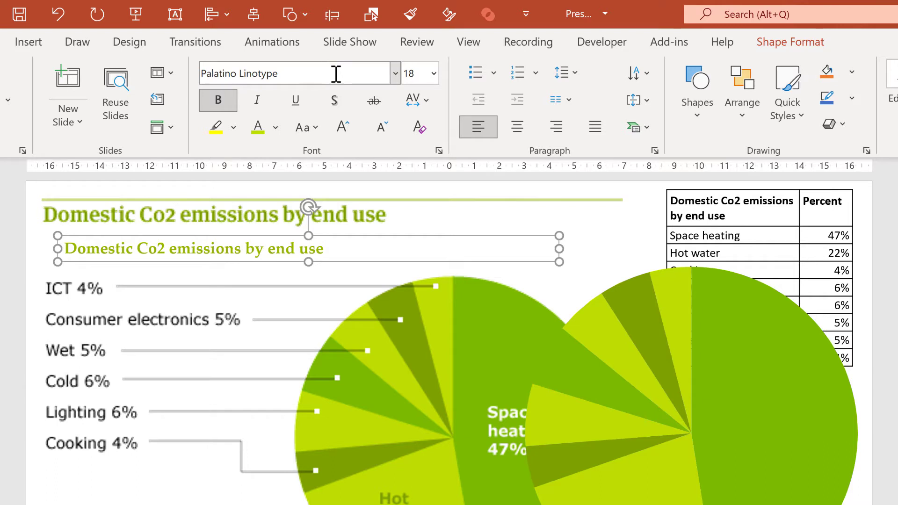
click(342, 135)
click(342, 136)
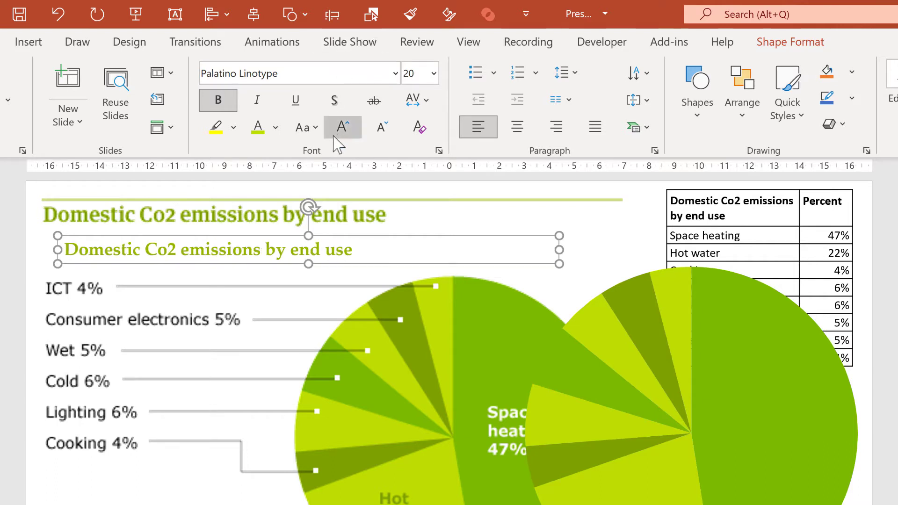
- Move the heading up and nudge it to sit exactly over the original title
drag(217, 232, 197, 197)
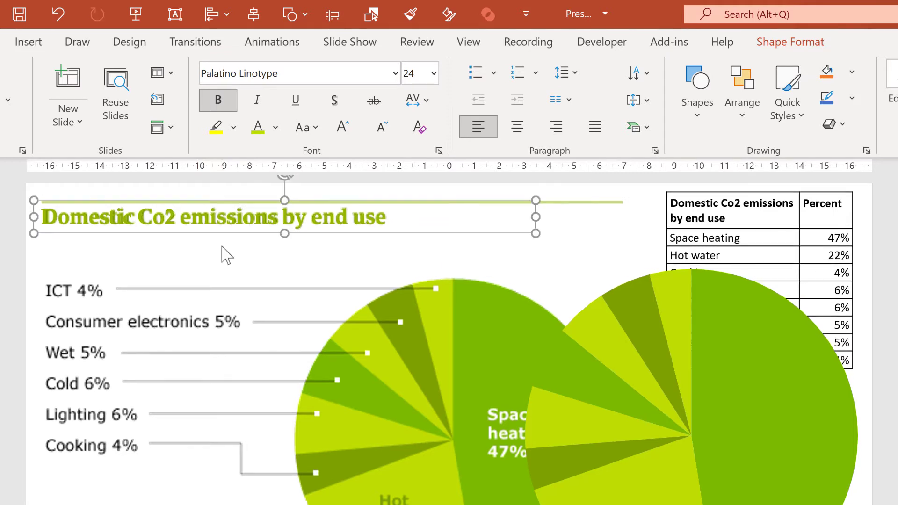
key(Right)
key(Right)
key(Right)
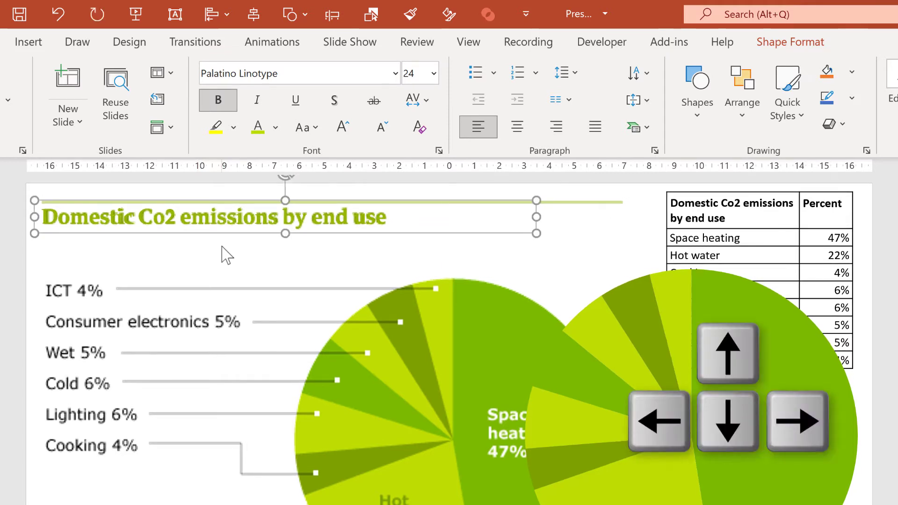
key(Down)
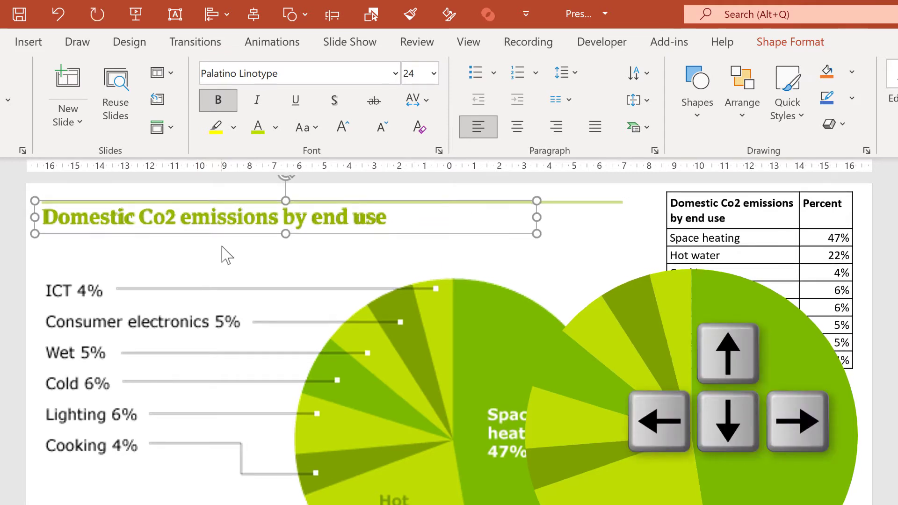
key(Up)
key(Left)
key(Left)
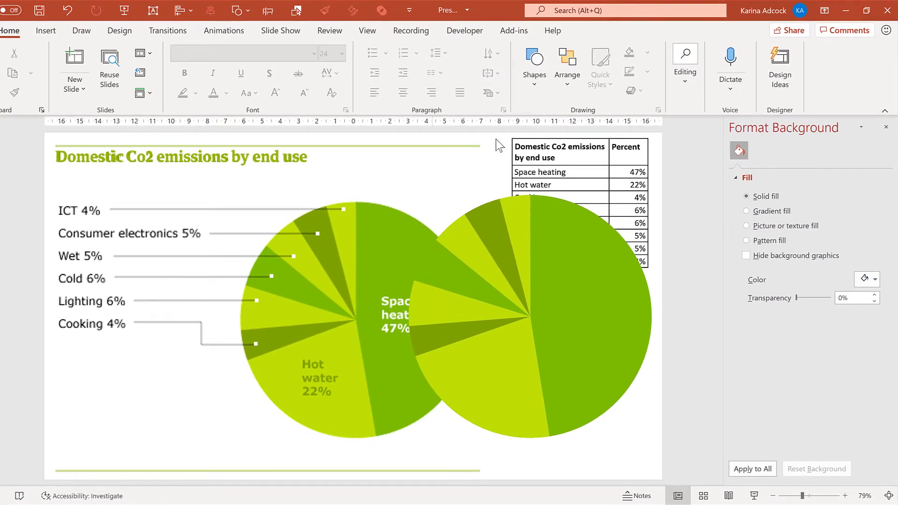
- Draw a straight horizontal line spanning the full rule above the title
click(535, 63)
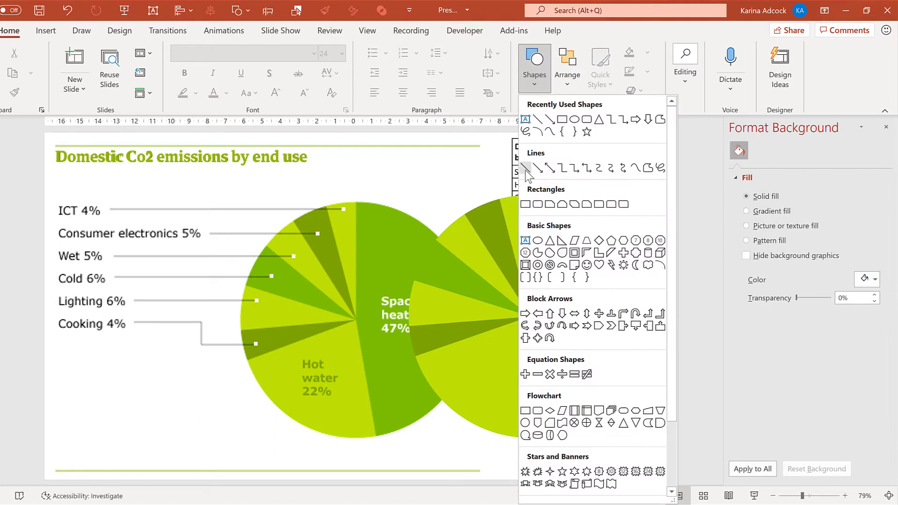
click(525, 168)
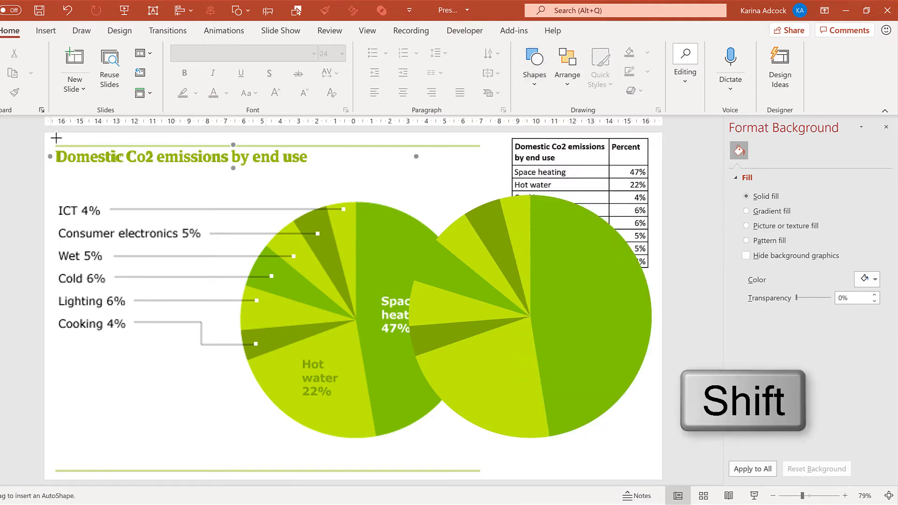
drag(56, 139, 340, 155)
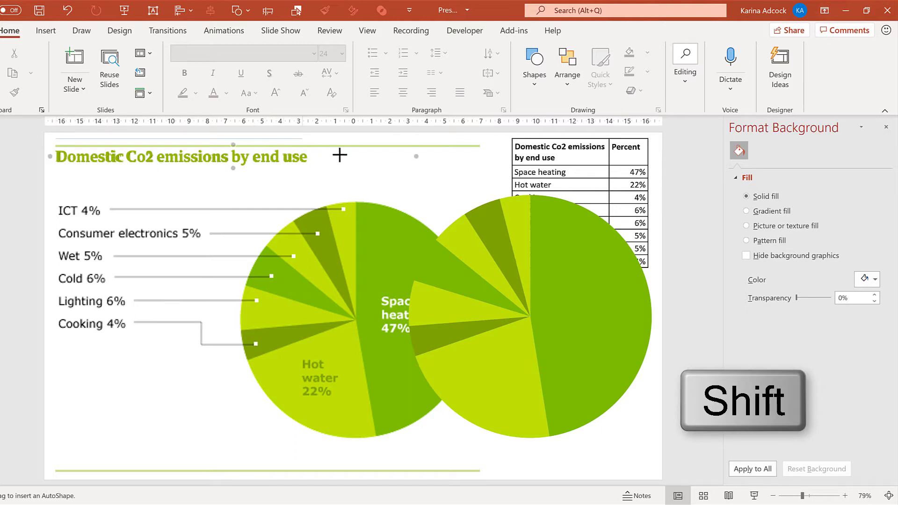
drag(413, 156, 481, 149)
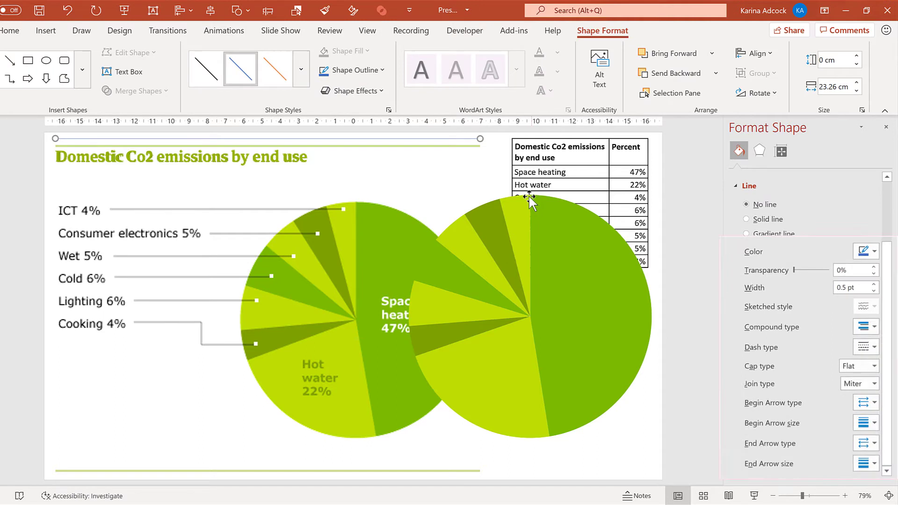
- Make the top line the recent green, 3 pt wide, with Double compound type
click(859, 180)
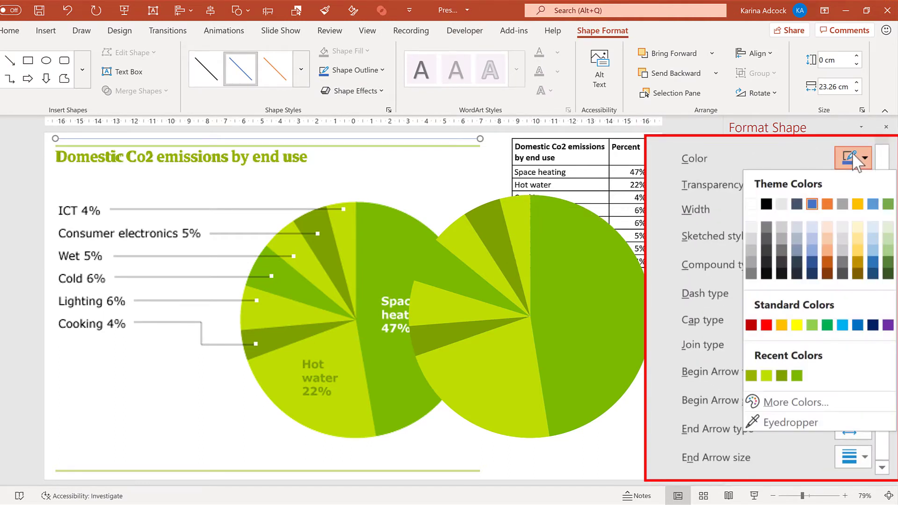
click(752, 375)
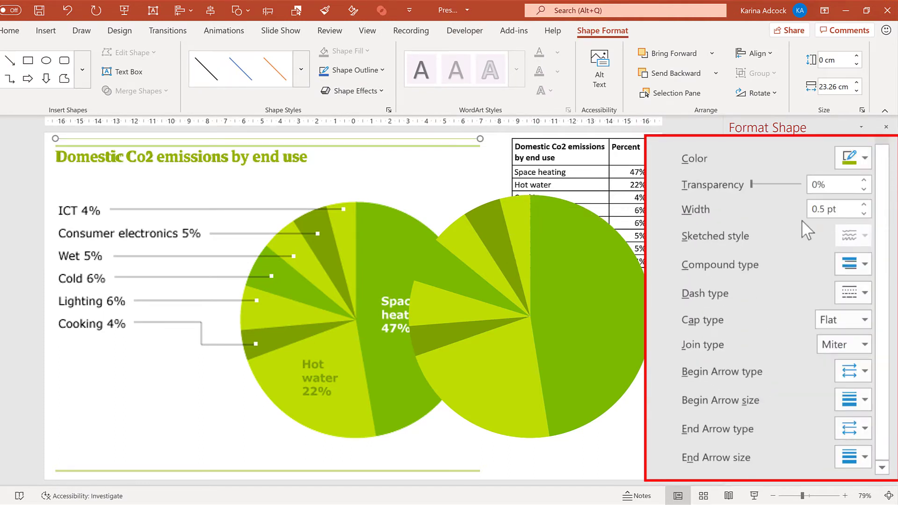
click(864, 205)
click(864, 205)
click(864, 205)
click(864, 205)
click(864, 205)
click(864, 205)
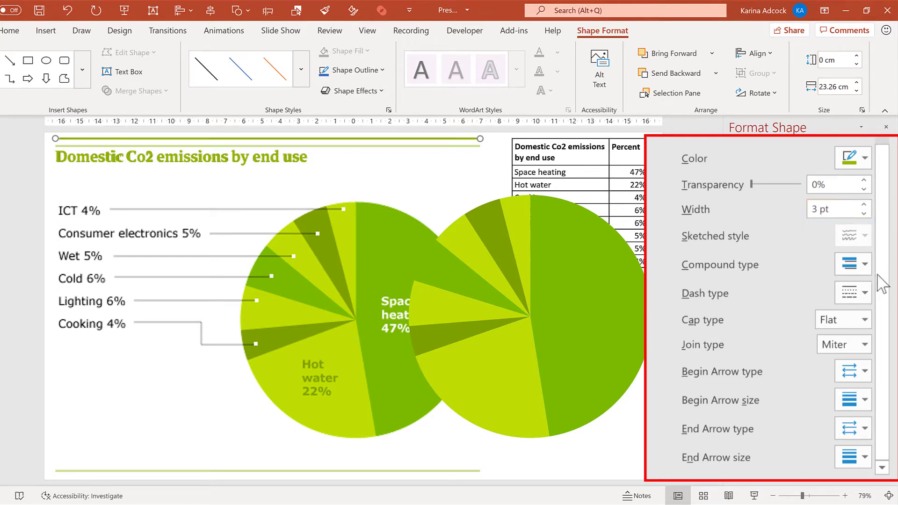
click(857, 261)
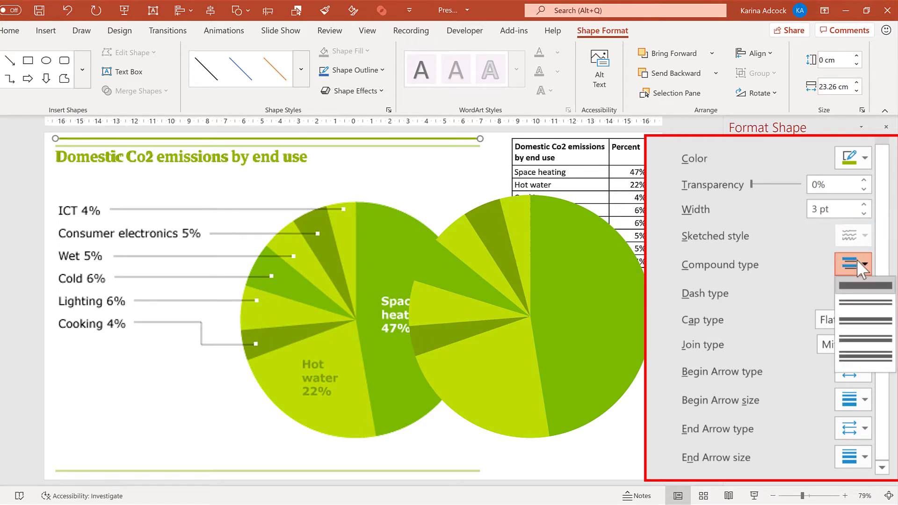
click(861, 303)
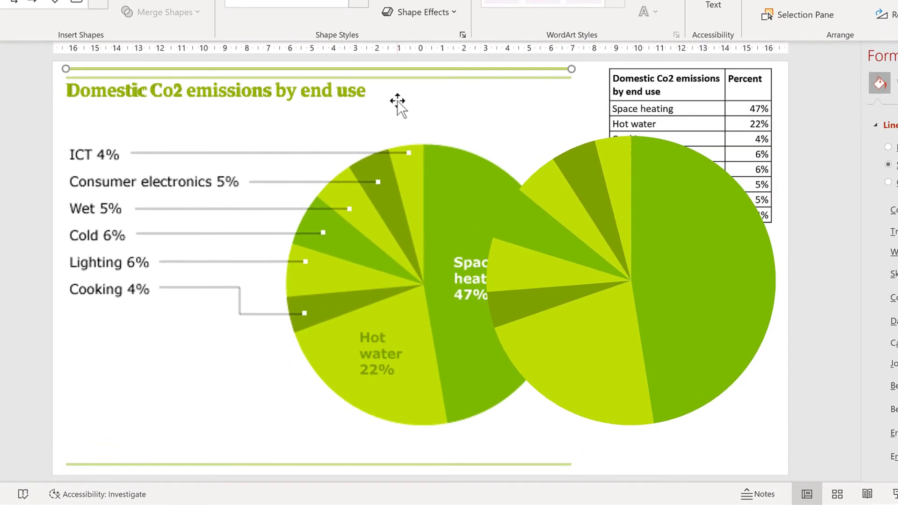
- Ctrl+drag the green double rule to make a straight duplicate below the title
key(ctrl)
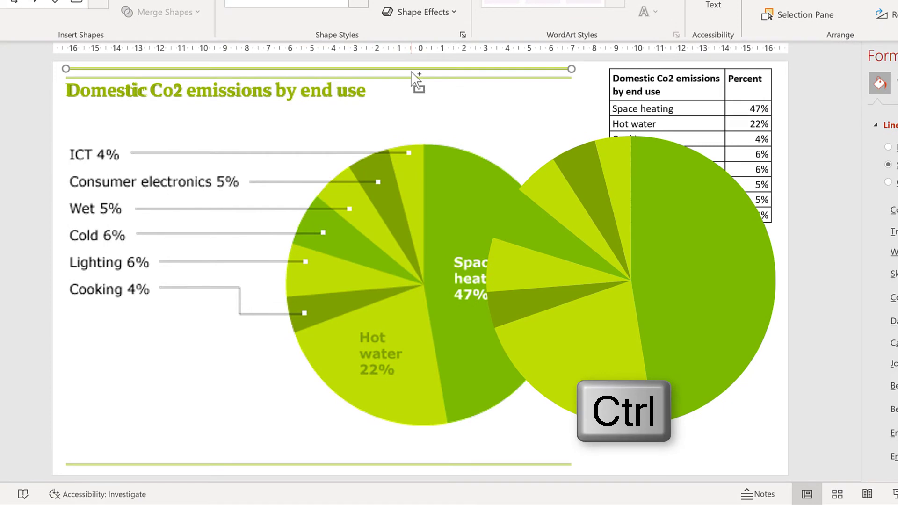
drag(411, 69, 351, 467)
key(shift)
- Nudge the top double rule down three steps so it sits just above the title
click(399, 66)
key(Down)
key(Down)
key(Down)
key(Down)
key(Down)
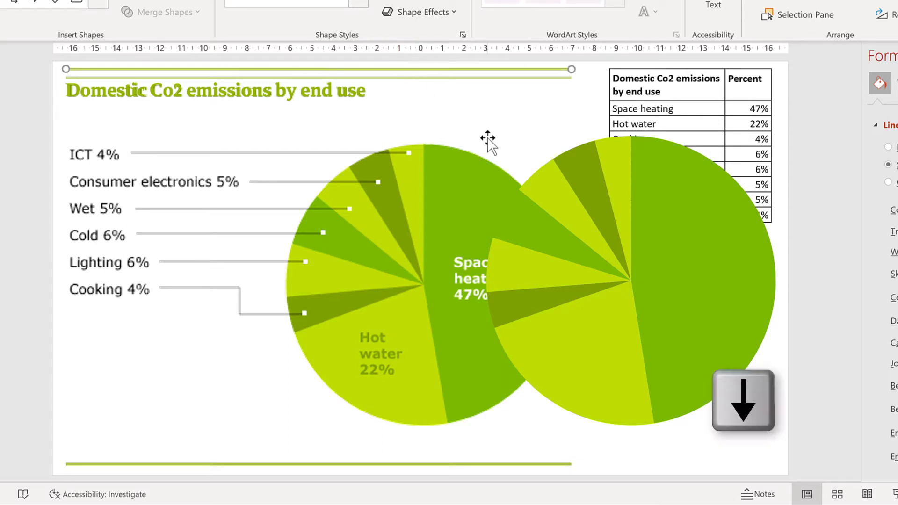
key(Down)
key(Down)
key(Down)
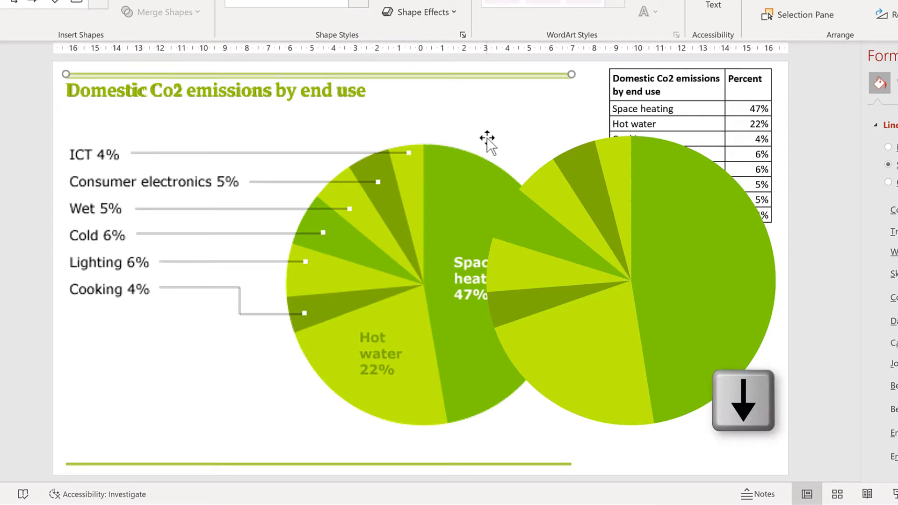
key(Down)
key(Down)
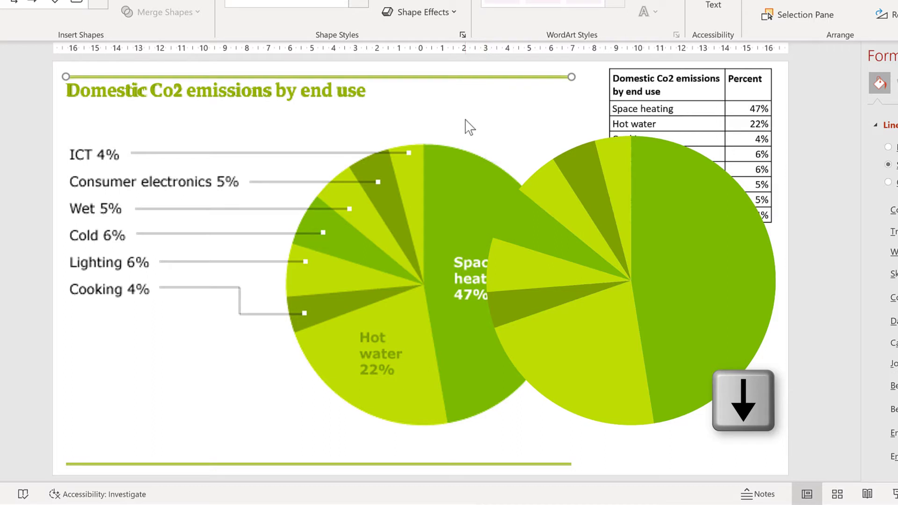
click(19, 98)
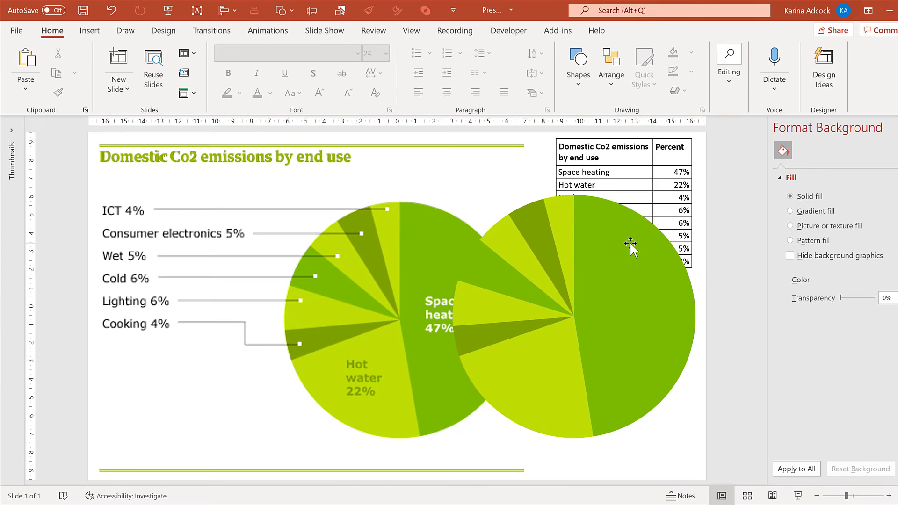
- Open the pie chart's data sheet via Edit Data, then move and enlarge it to show all eight rows
click(706, 238)
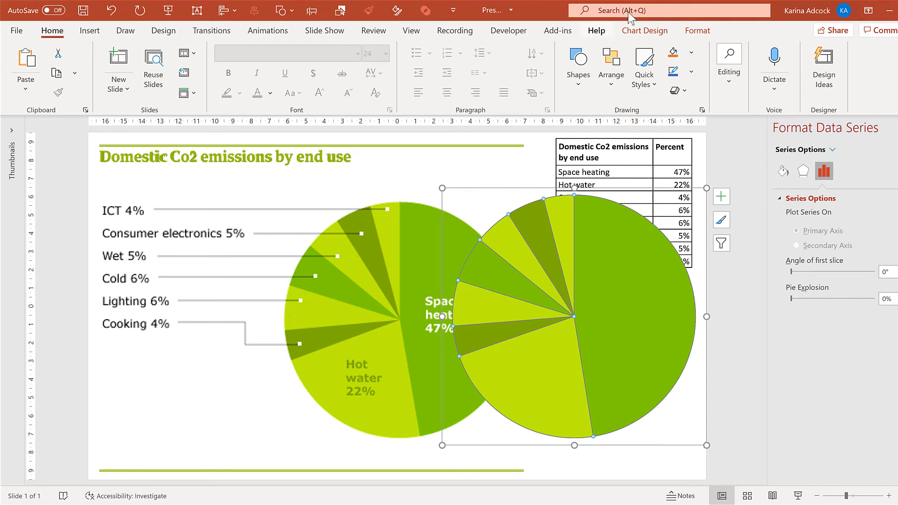
click(656, 29)
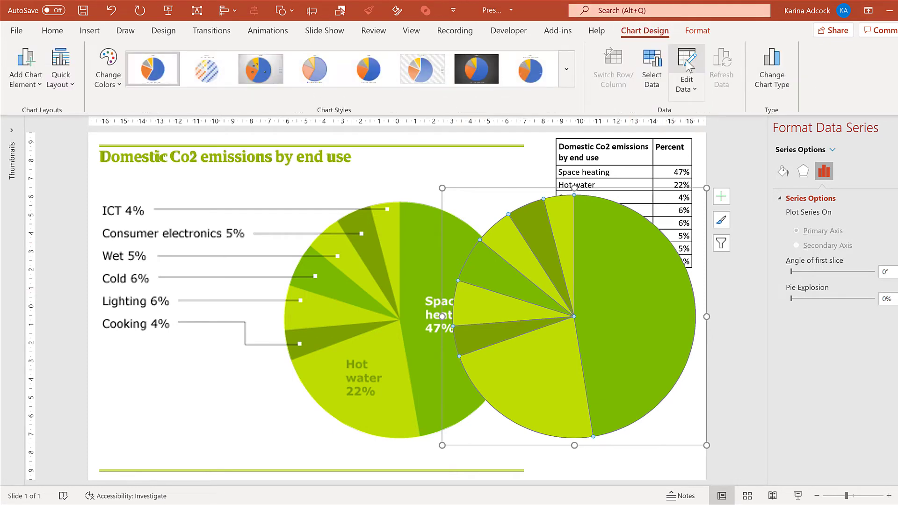
click(687, 61)
drag(699, 62, 341, 31)
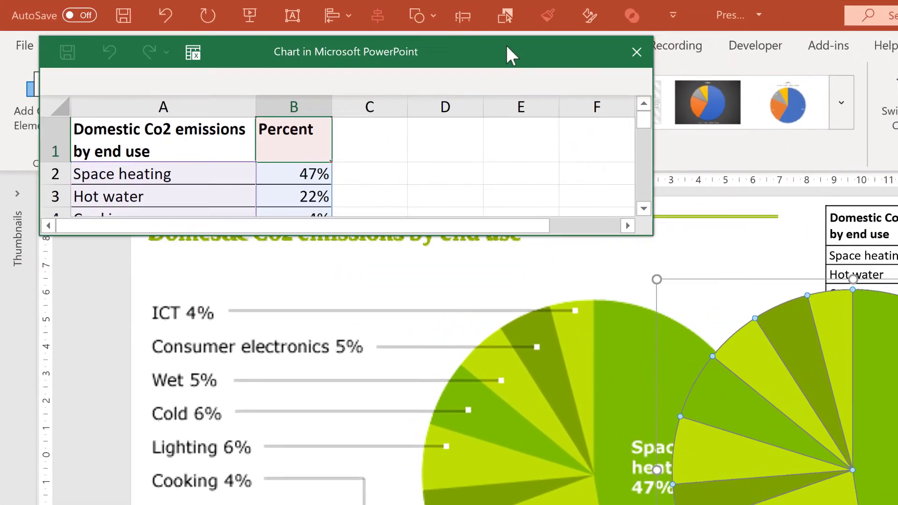
drag(652, 234, 665, 458)
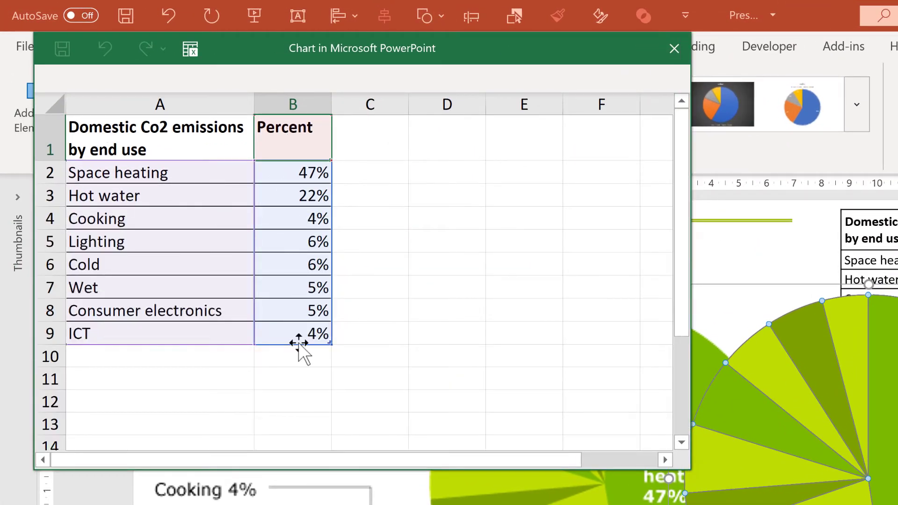
click(367, 172)
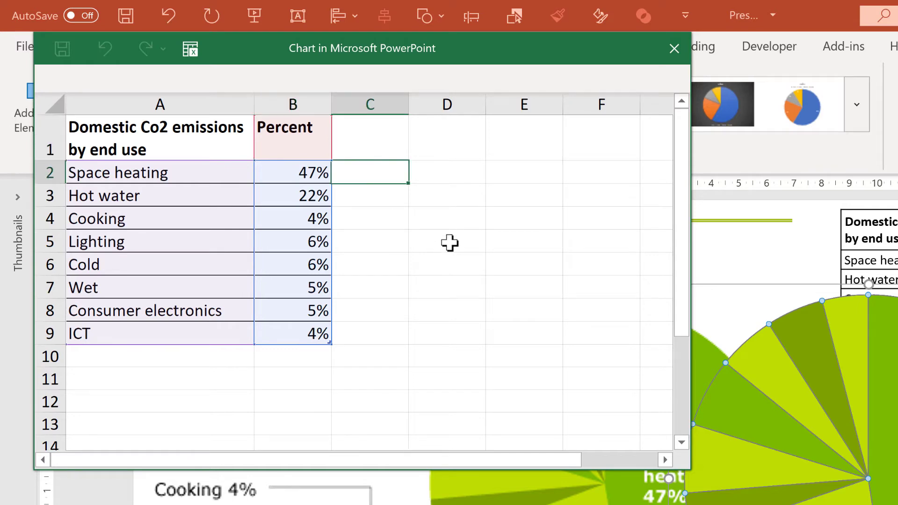
- Type 'Space heating 47%' in C2, Flash Fill the rest down to ICT 4%, and widen column C
text(Space heating 47)
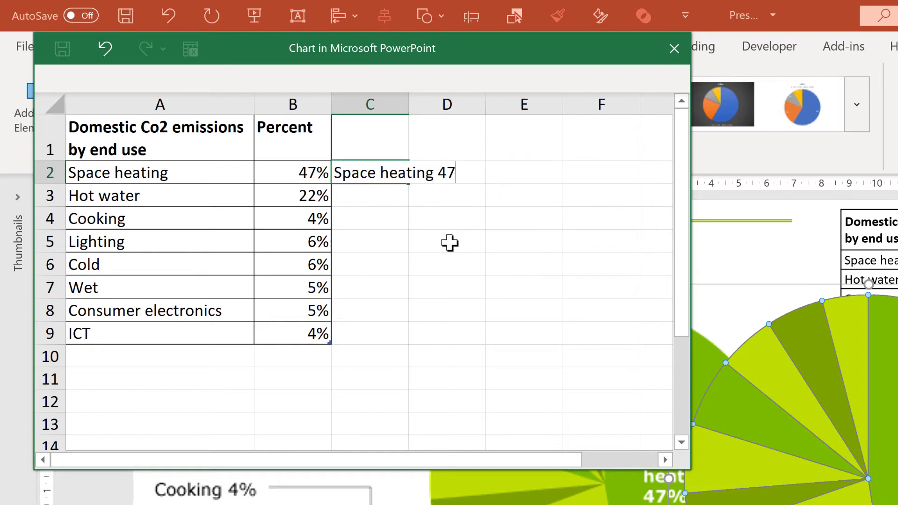
text(%)
key(Return)
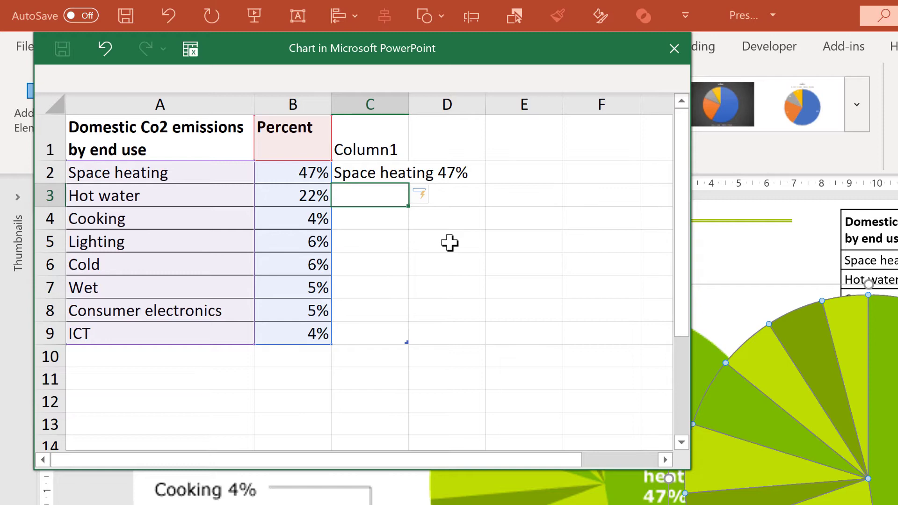
key(ctrl+e)
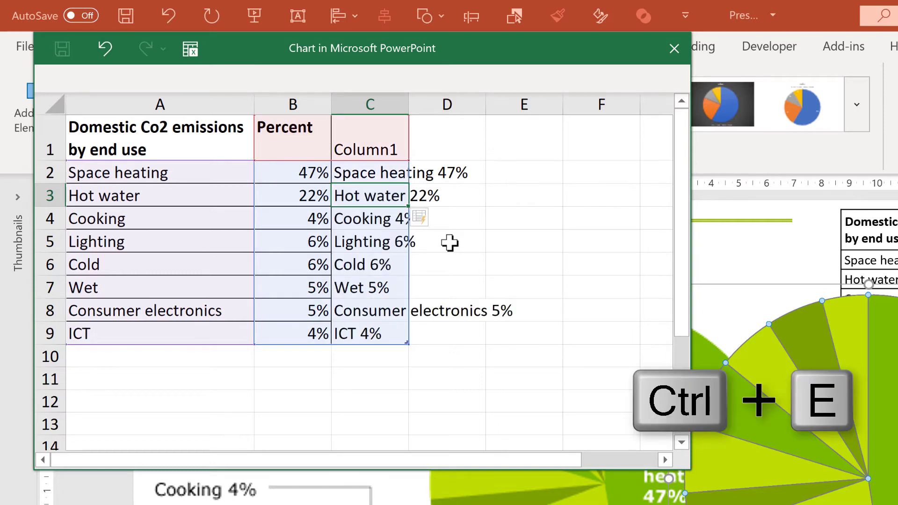
drag(410, 105, 513, 195)
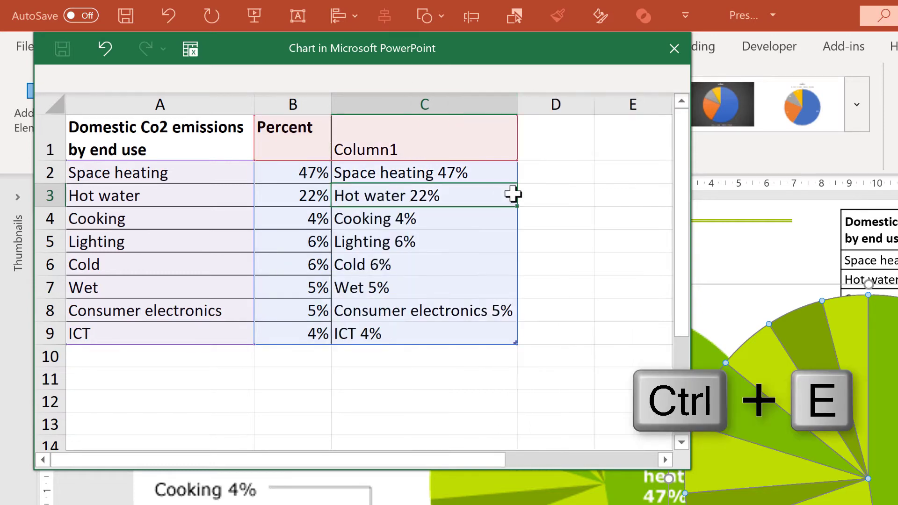
click(475, 174)
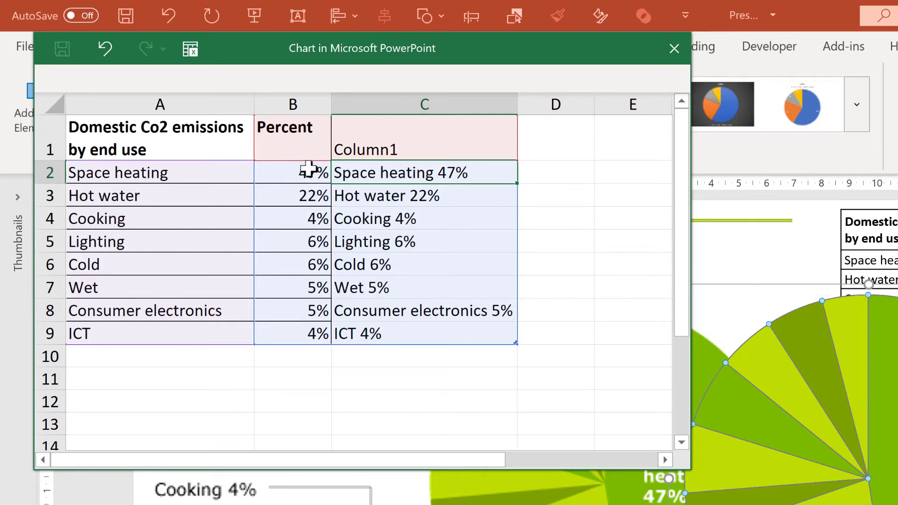
- Copy the combined labels from C2:C9 into F2:F9 and auto-fit column F
drag(407, 197, 397, 322)
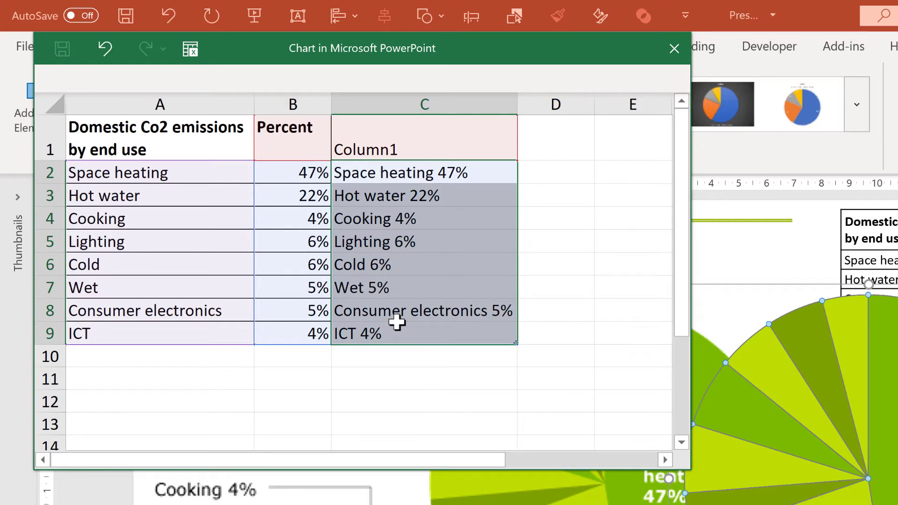
key(ctrl+c)
click(581, 175)
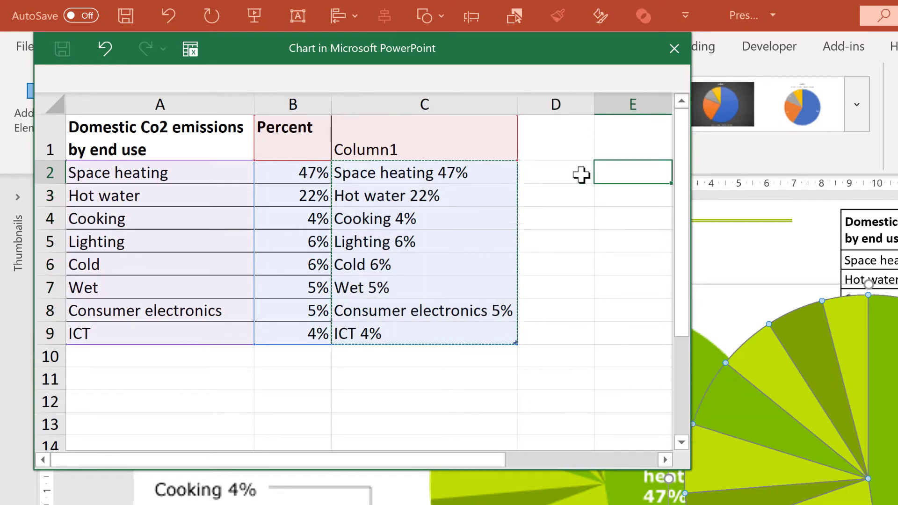
key(Right)
key(Right)
key(Left)
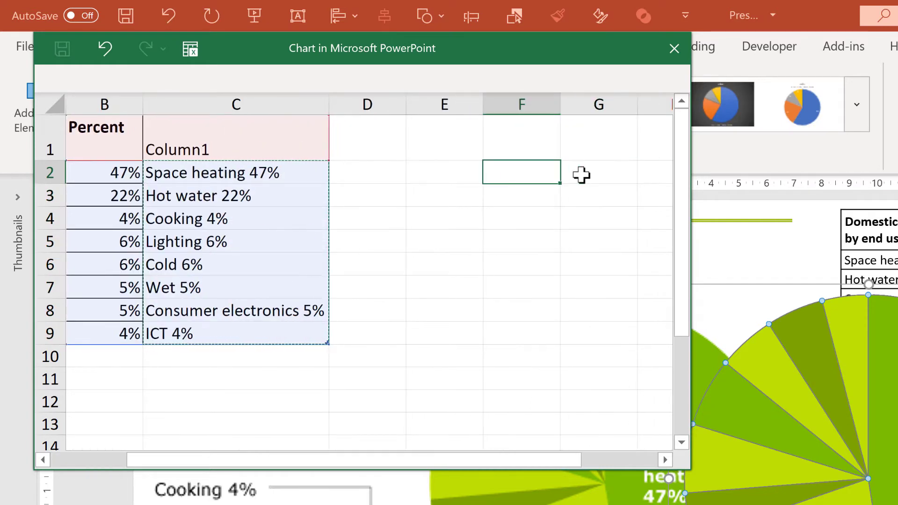
key(ctrl+v)
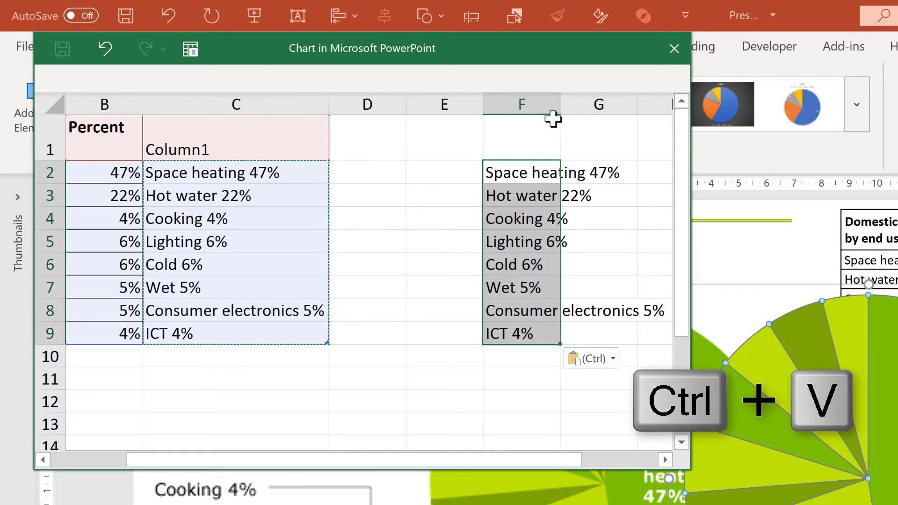
double_click(555, 106)
drag(437, 463, 543, 466)
click(359, 177)
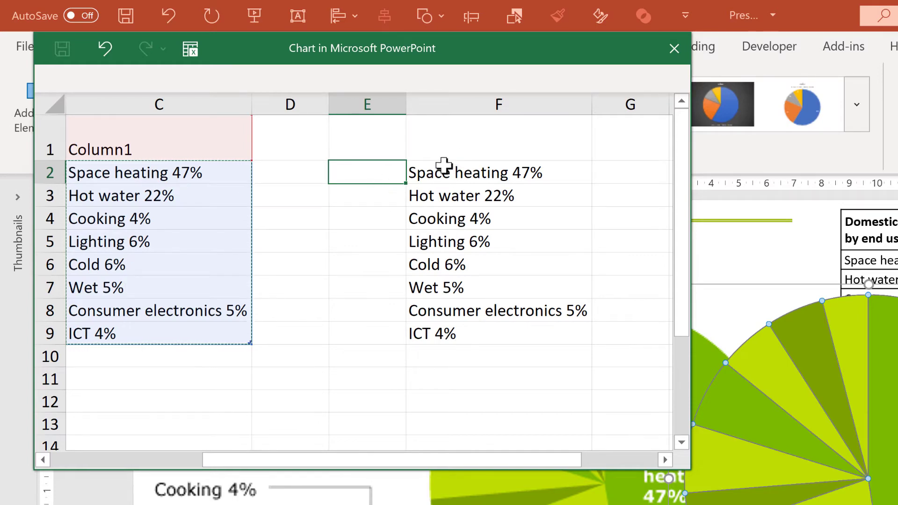
- Number the label rows 1 to 8 in E2:E9 with a fill series
text(1)
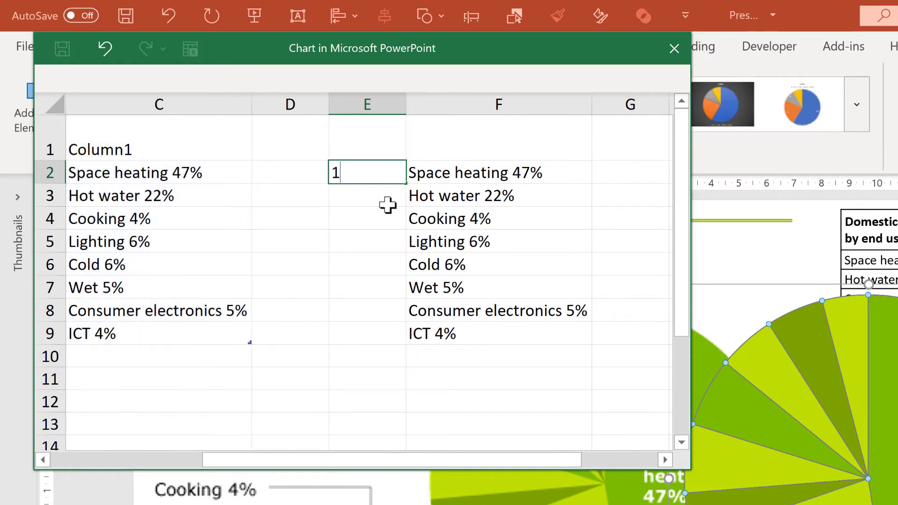
key(Return)
click(377, 174)
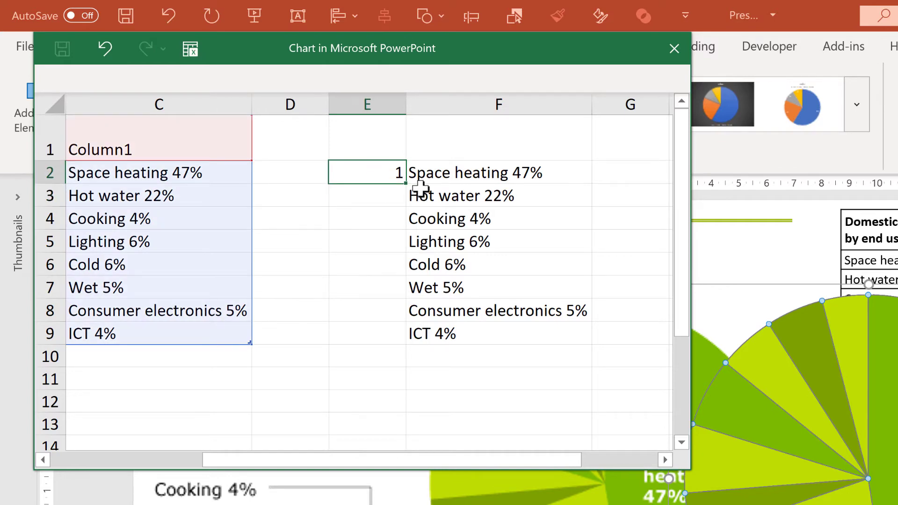
drag(406, 183, 407, 339)
click(370, 356)
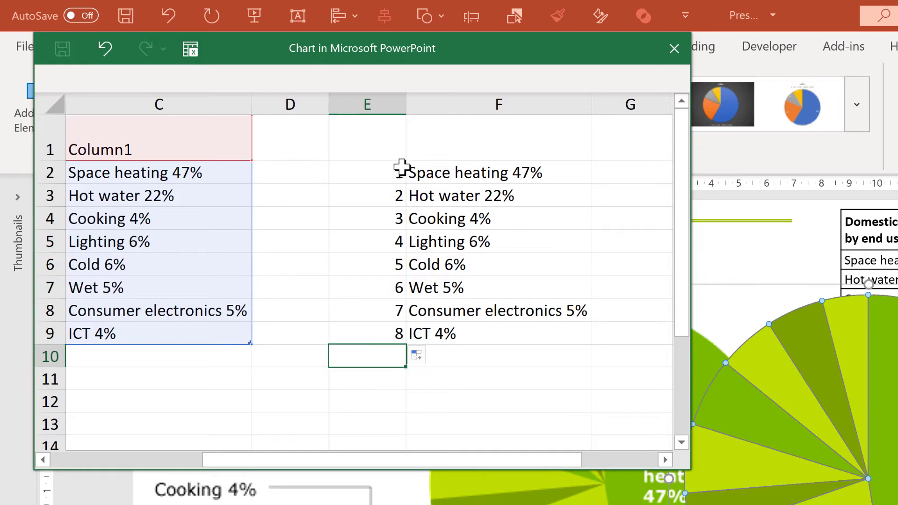
- Sort E2:F9 largest to smallest to reverse the labels, then select F2:F9
drag(392, 168, 472, 334)
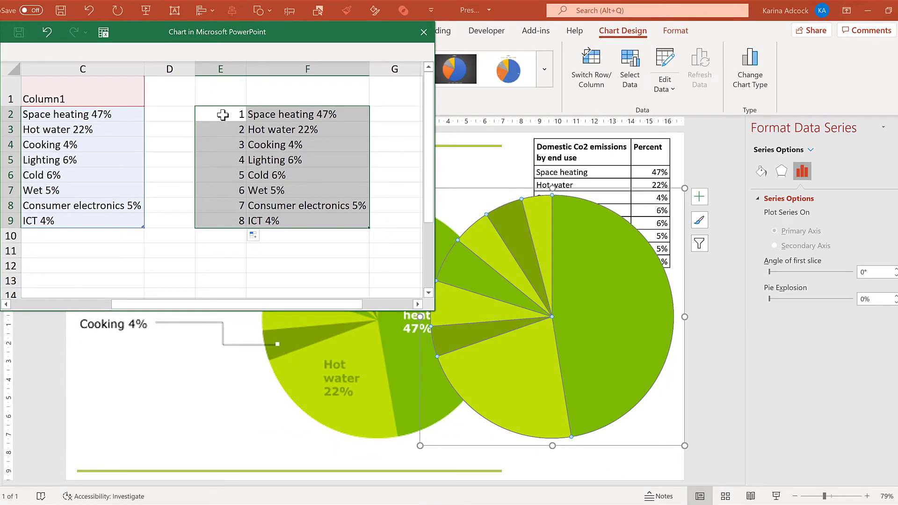
right_click(223, 114)
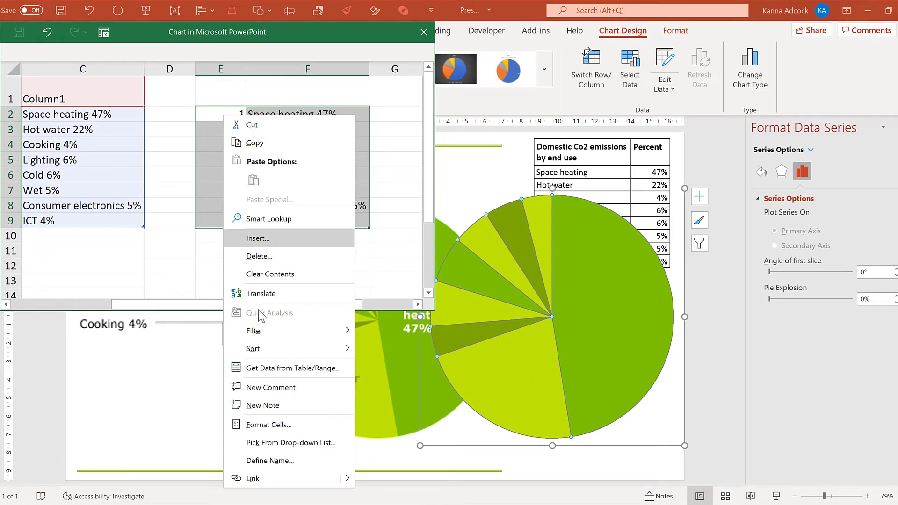
mouse_move(270, 349)
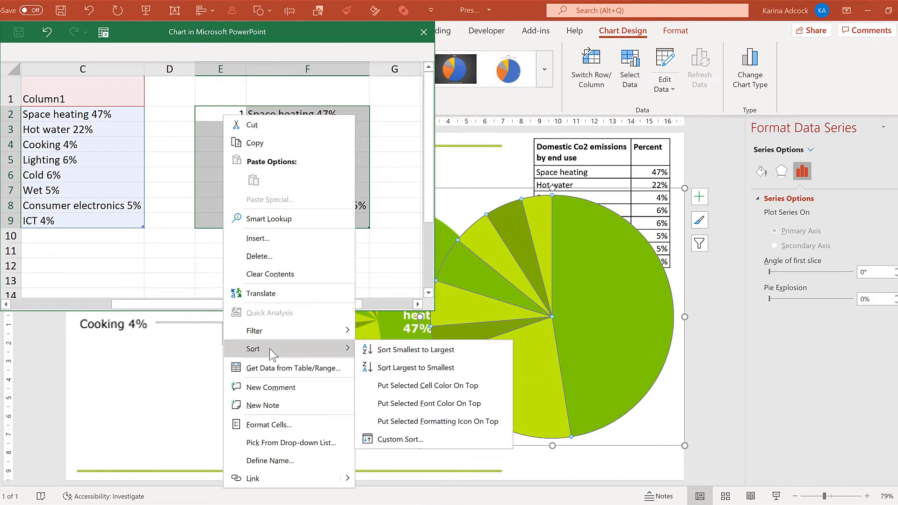
click(410, 370)
click(263, 251)
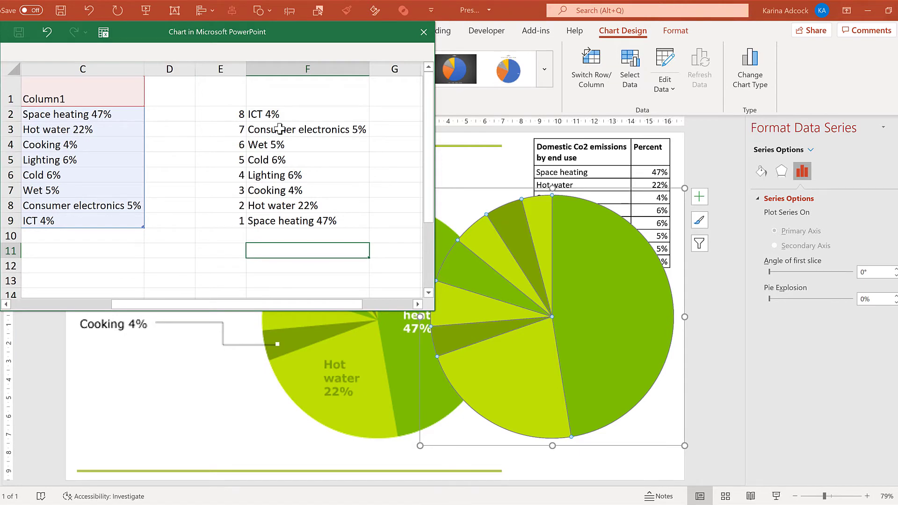
drag(279, 114, 284, 222)
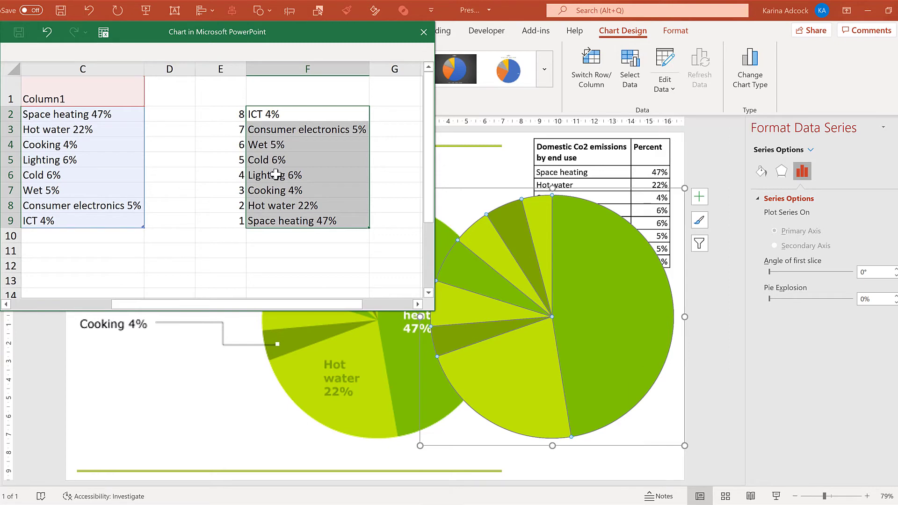
- Copy the reversed labels and paste them onto the slide with Keep Text Only
key(ctrl+c)
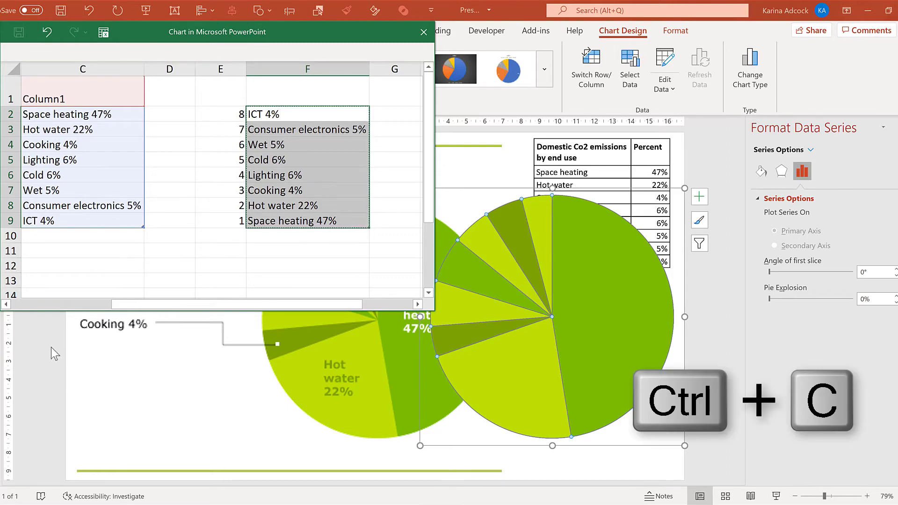
right_click(43, 338)
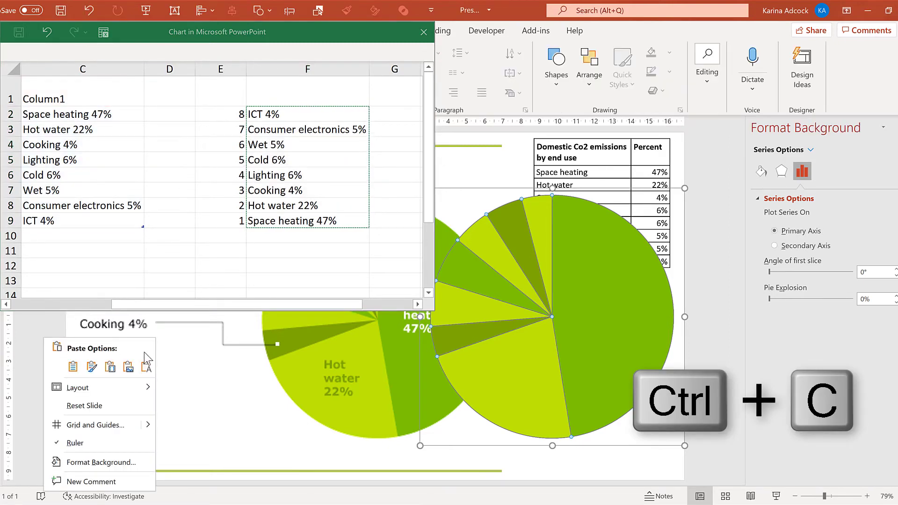
click(145, 367)
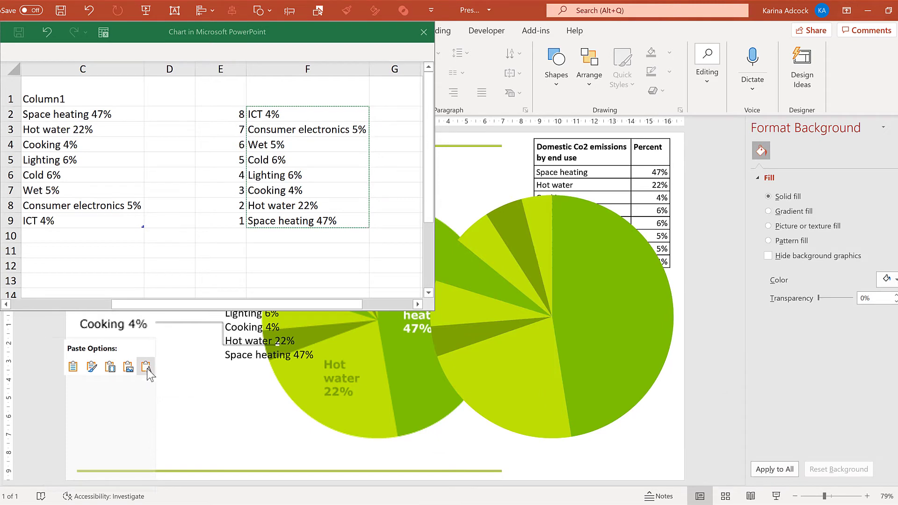
- Close the chart data sheet, narrow the pasted label box, and zoom in on the slide
click(170, 159)
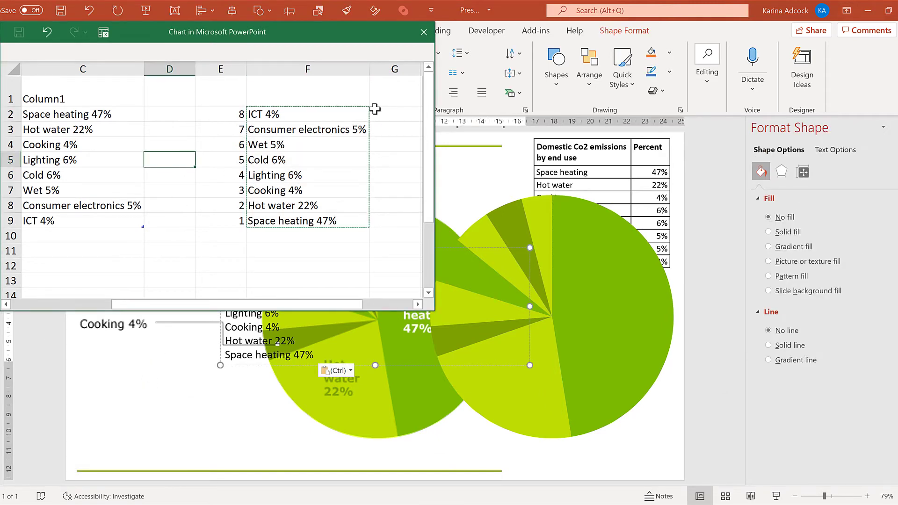
click(423, 33)
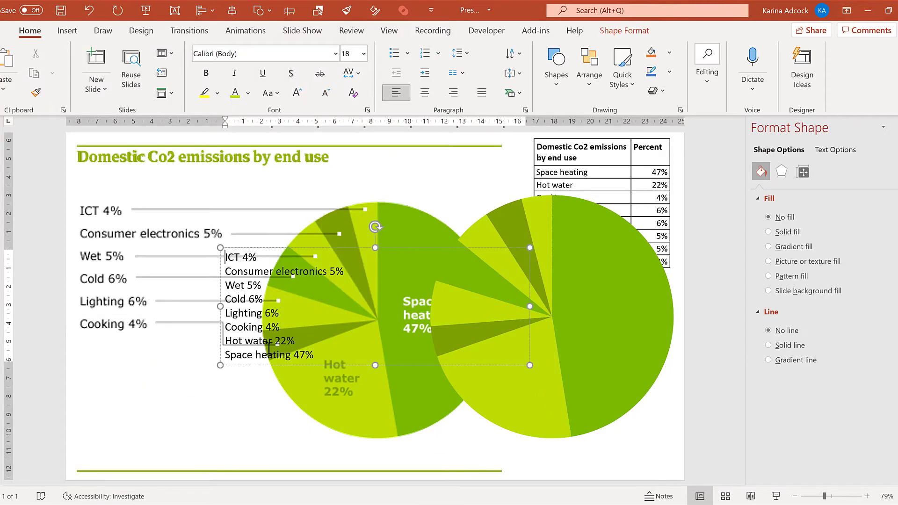
drag(483, 308, 375, 322)
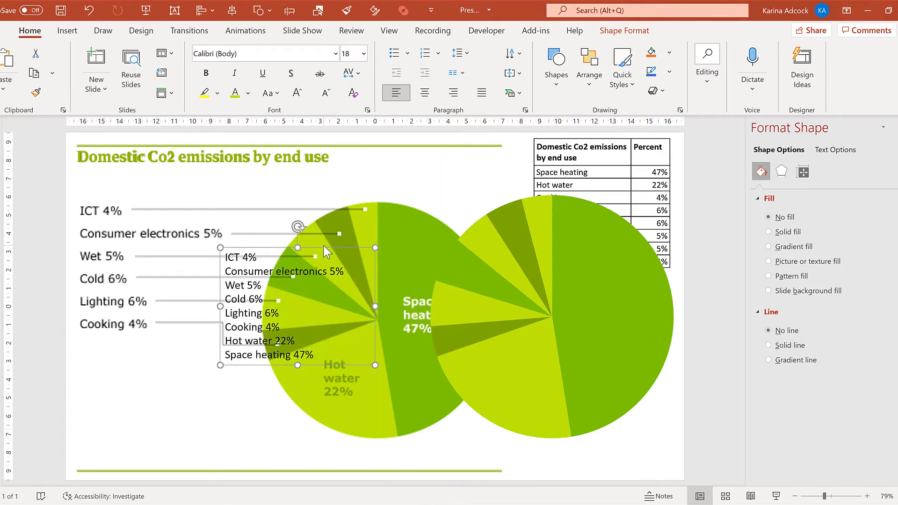
click(868, 497)
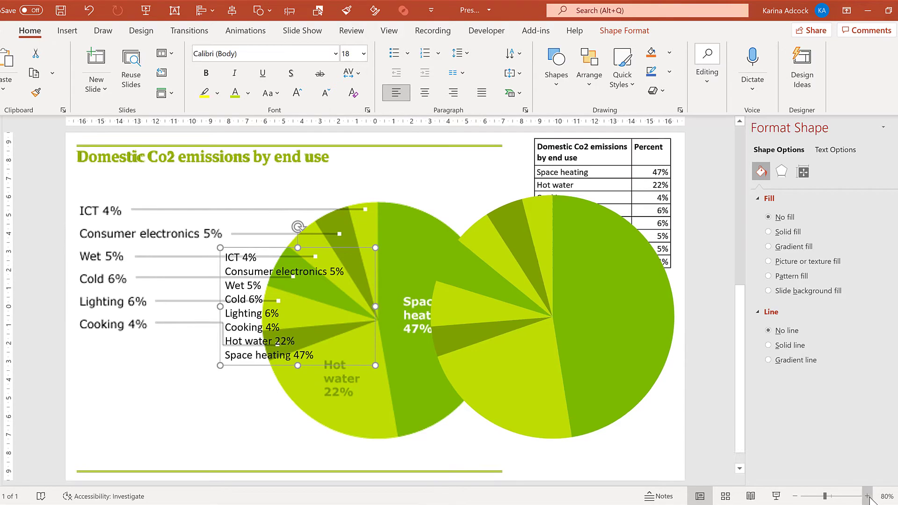
click(868, 497)
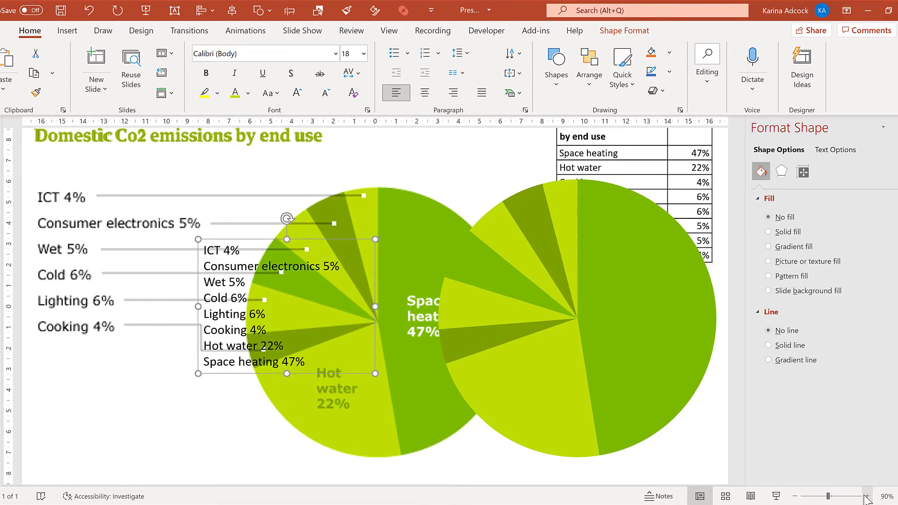
click(868, 496)
scroll(369, 452, up, 1)
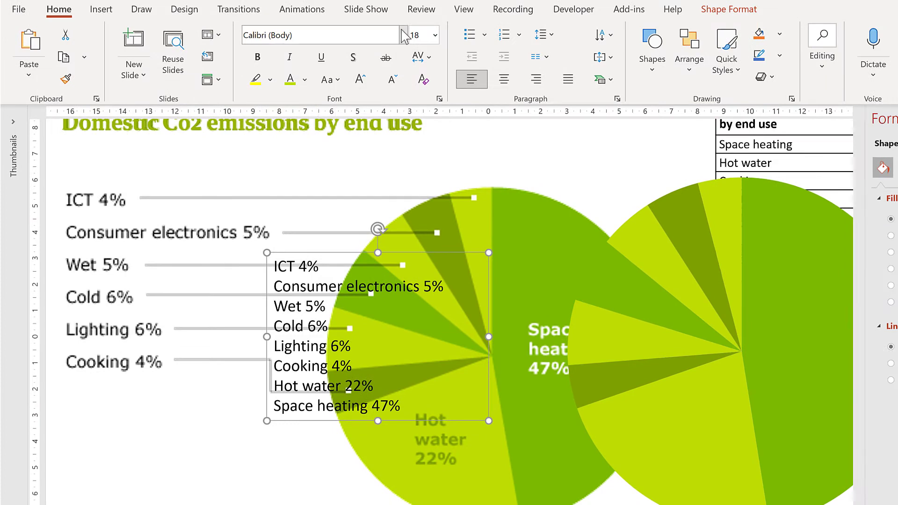
- Set the label list font to Abadi and move it up beside the pie
click(403, 35)
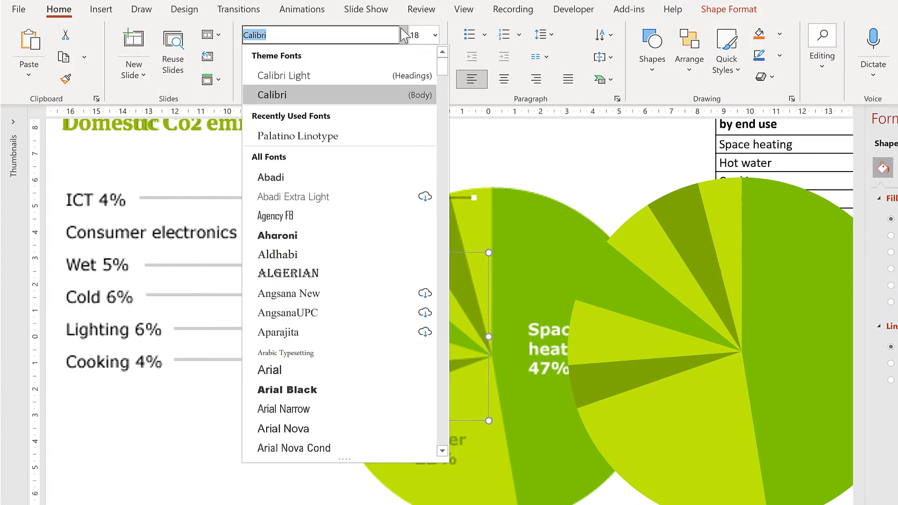
click(313, 177)
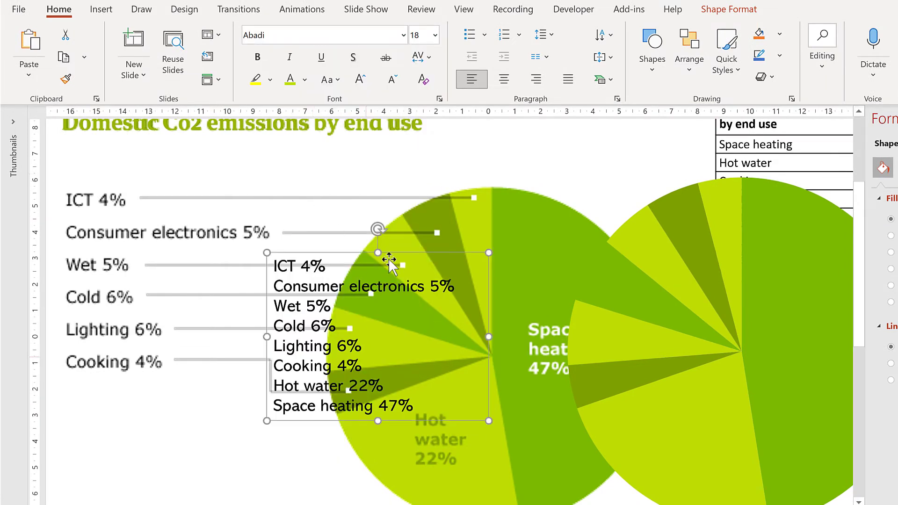
drag(395, 253, 411, 178)
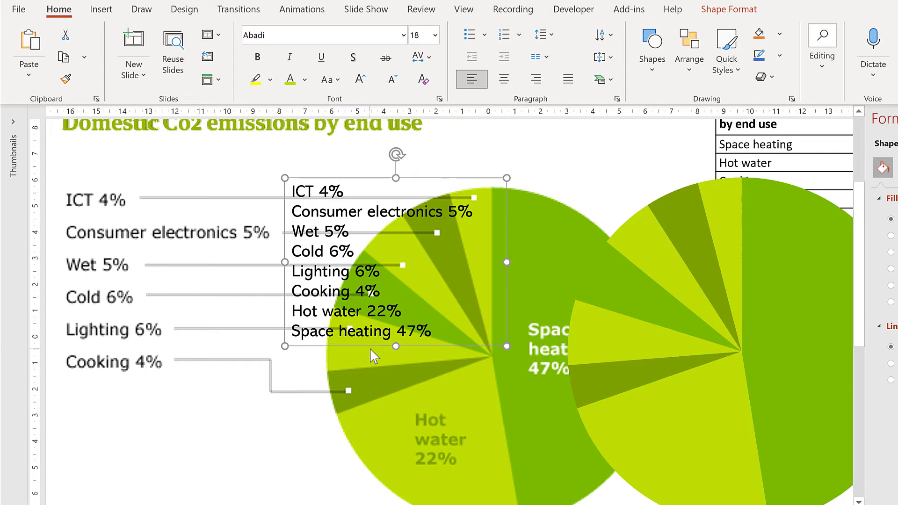
- Cut the Space heating 47% line into its own narrow, wrapped text box
drag(438, 331, 291, 333)
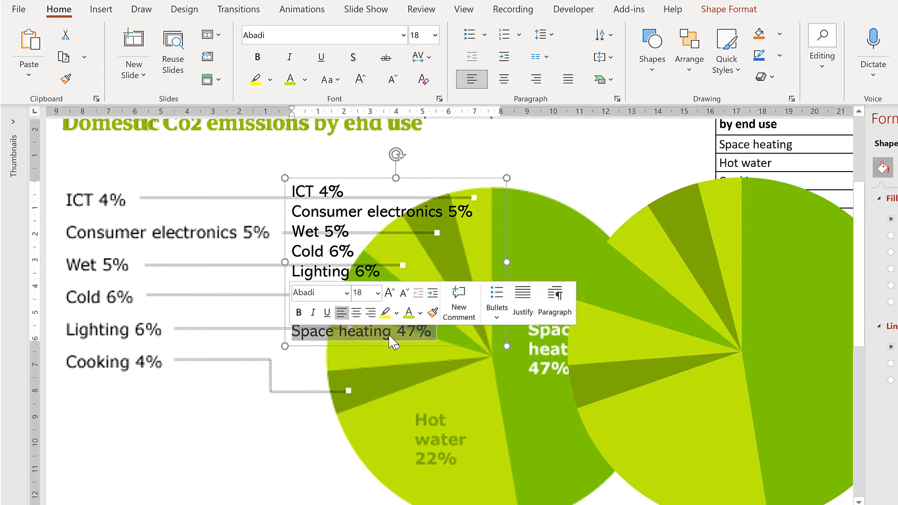
key(ctrl+x)
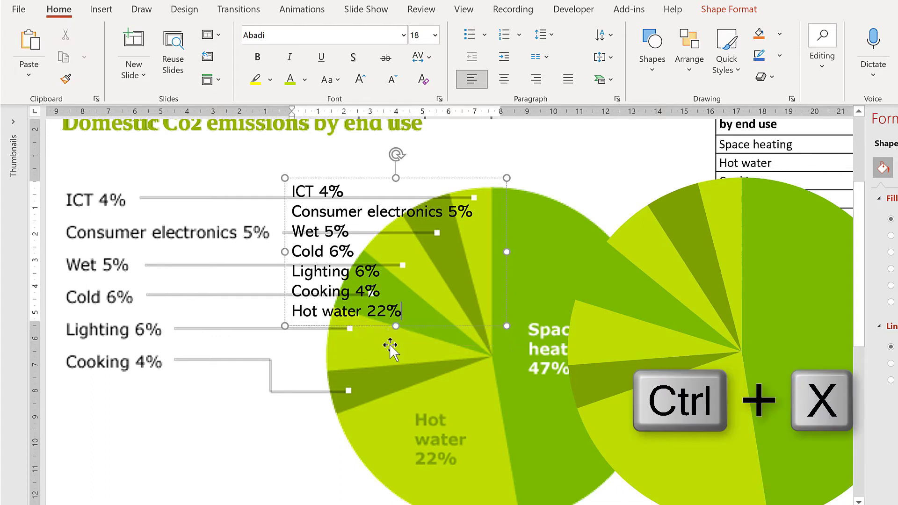
click(676, 155)
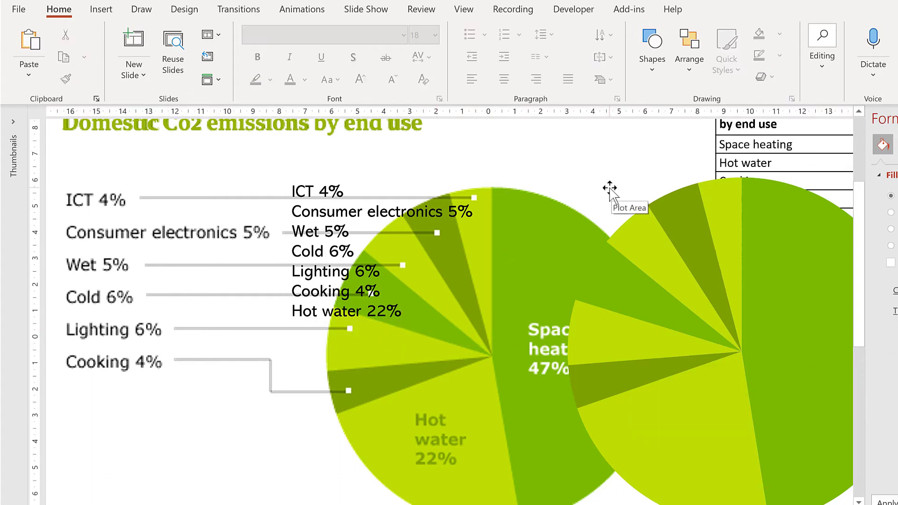
key(ctrl+v)
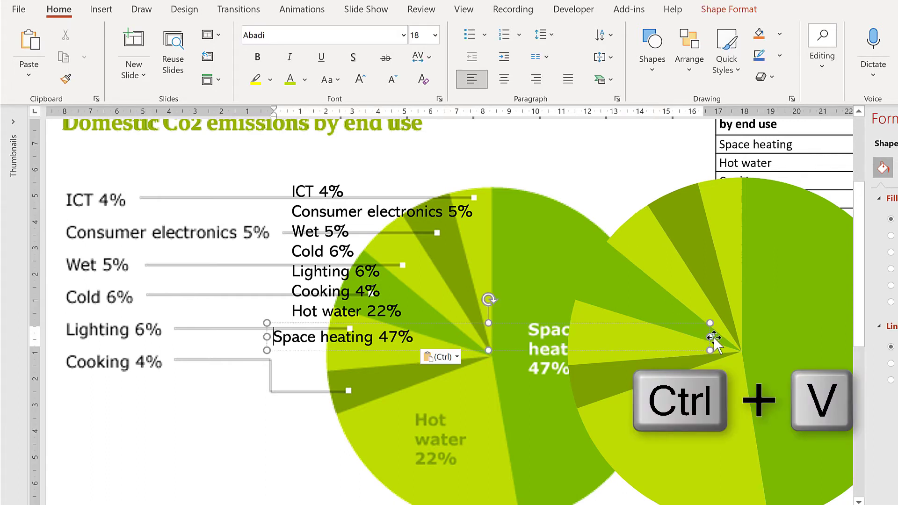
drag(711, 337, 596, 318)
- Cut Hot water 22% into its own narrow wrapped text box placed on its slice
click(367, 311)
drag(405, 311, 291, 311)
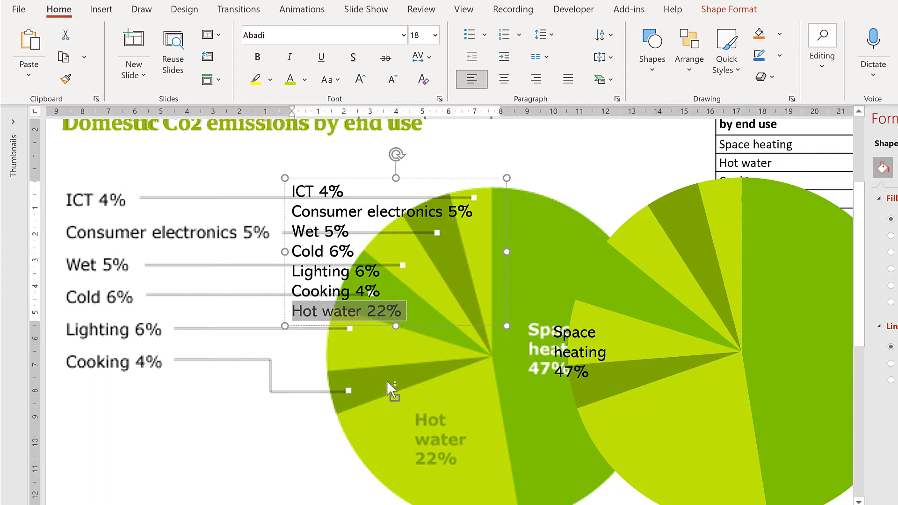
key(ctrl+x)
click(643, 170)
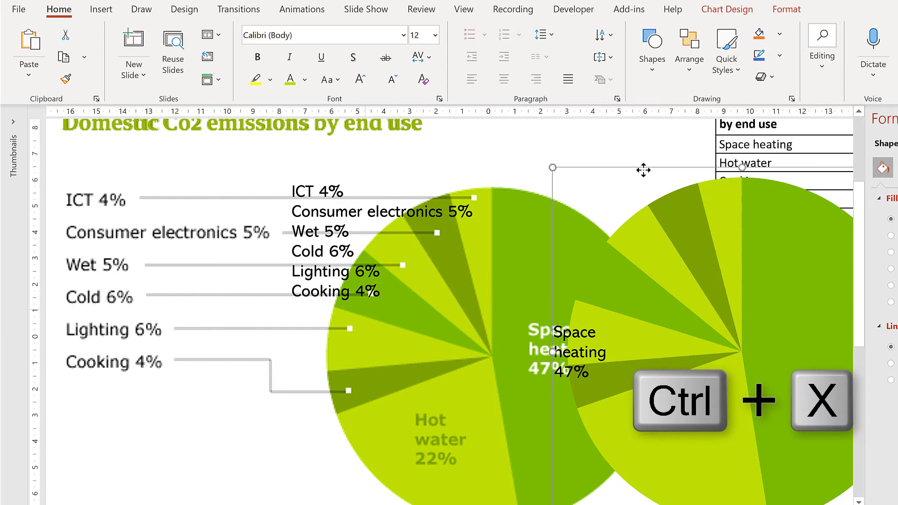
click(627, 148)
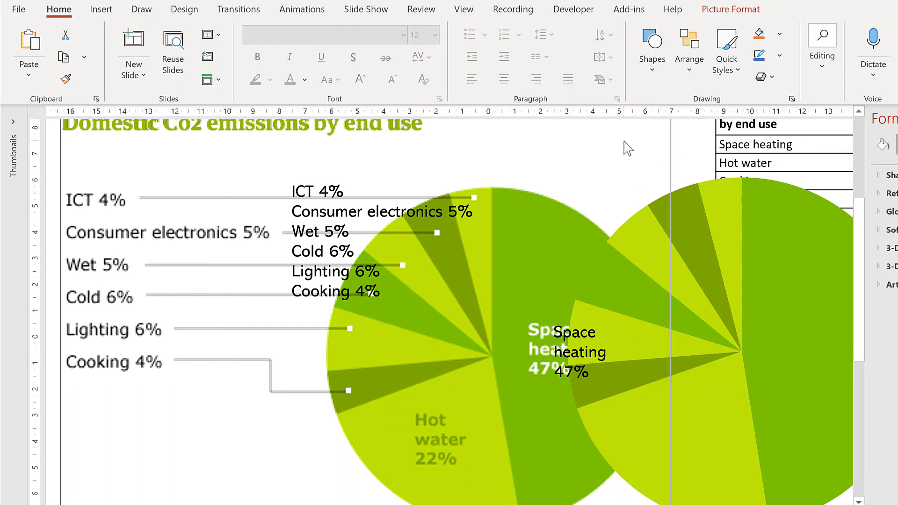
key(ctrl+v)
drag(707, 330, 336, 329)
drag(469, 381, 477, 365)
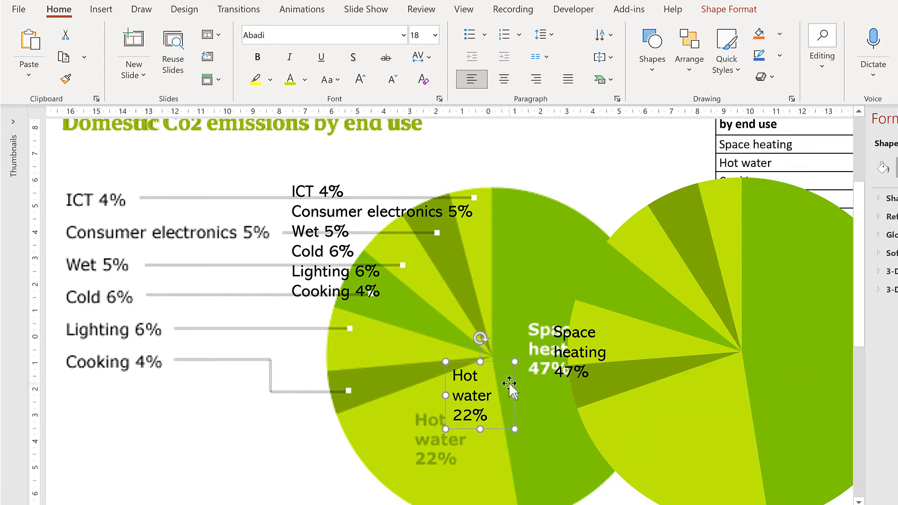
scroll(509, 370, down, 1)
scroll(510, 371, down, 1)
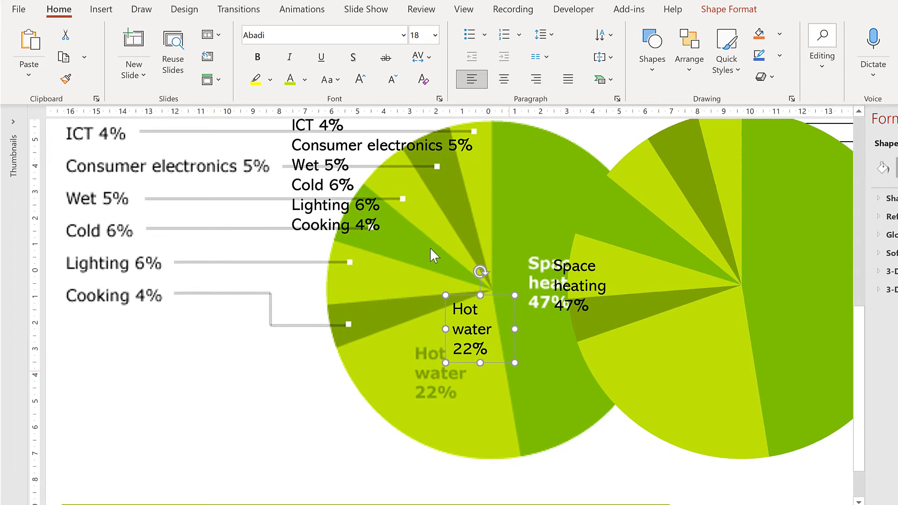
- Make Hot water 22% 20 pt bold in the custom olive green #6F9200
click(360, 80)
click(257, 57)
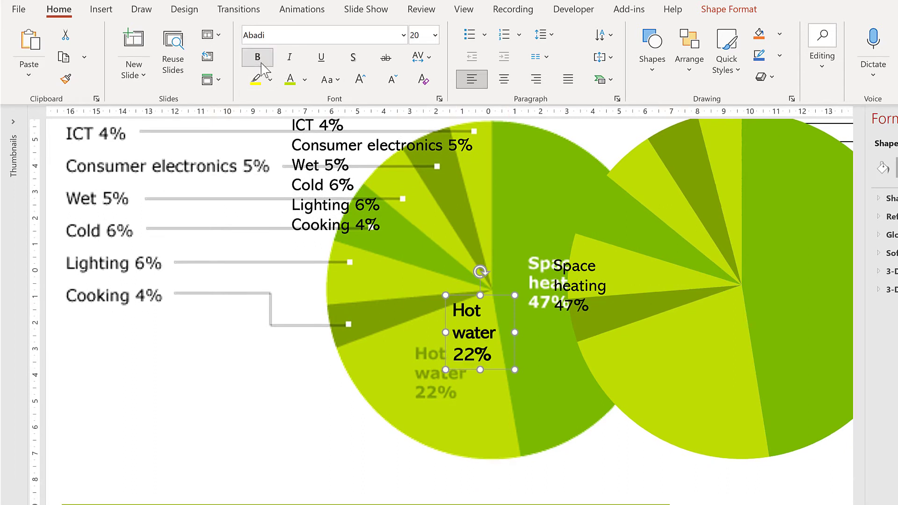
click(305, 80)
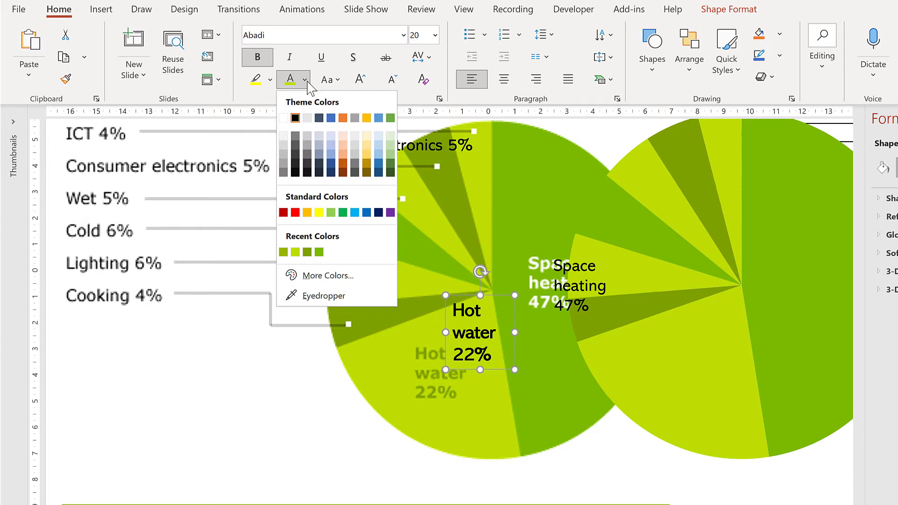
click(307, 253)
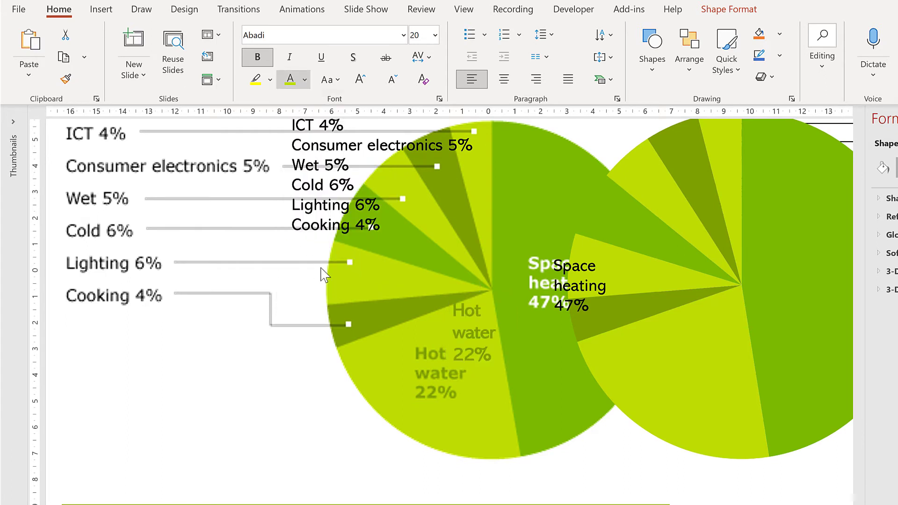
click(472, 327)
click(304, 80)
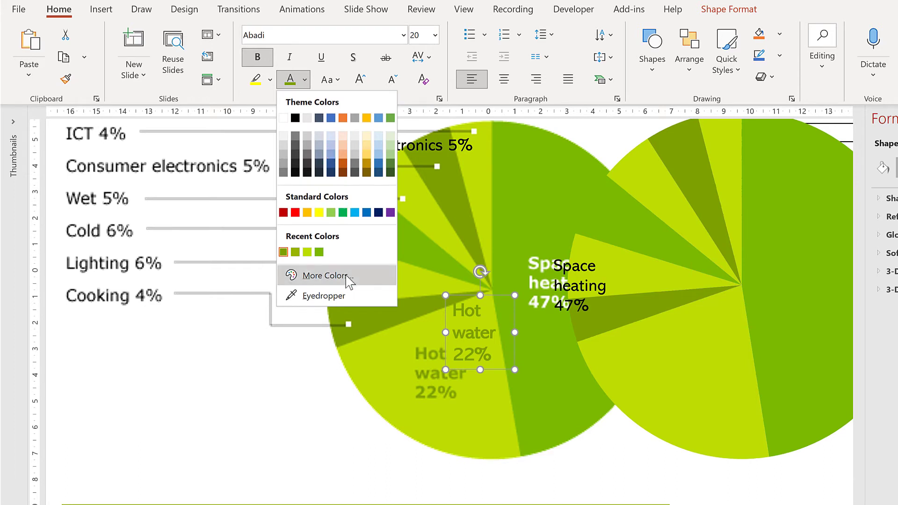
click(327, 275)
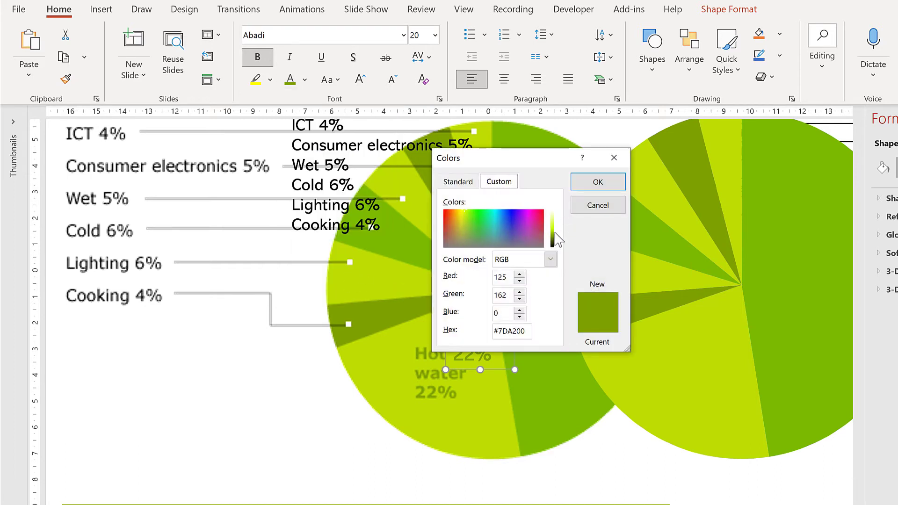
drag(555, 235, 555, 237)
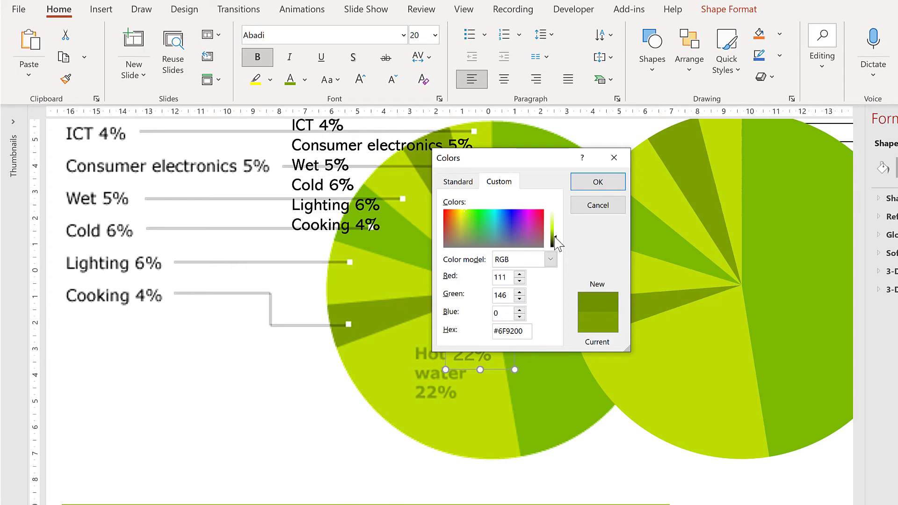
click(590, 182)
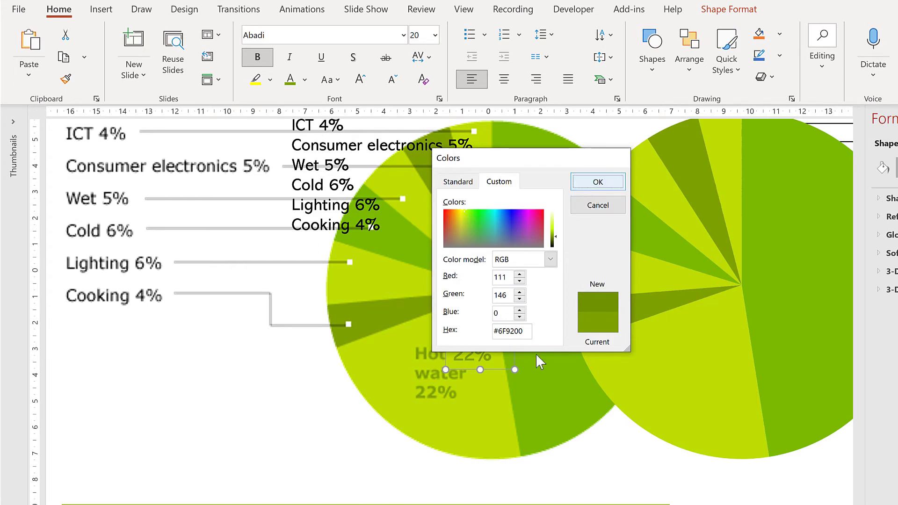
- Align Hot water 22% over the original label and move Space heating 47% up onto the pie
drag(494, 294, 456, 337)
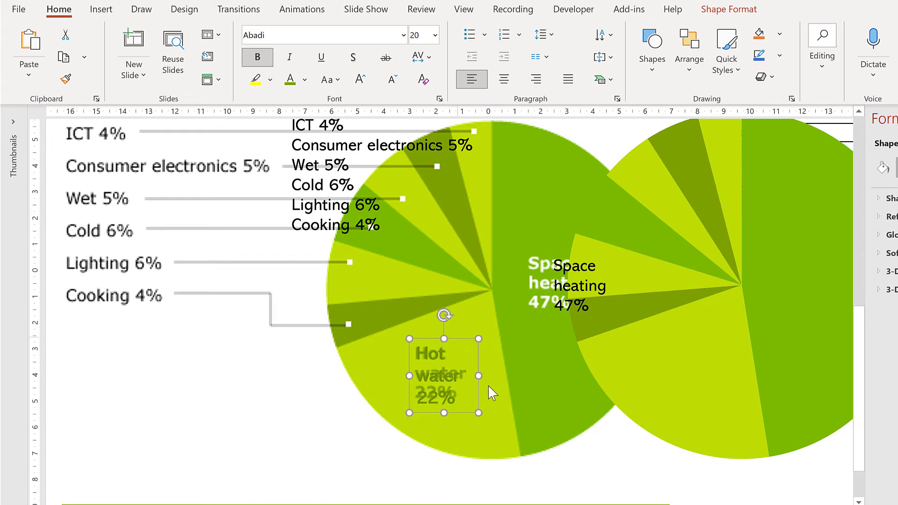
key(ctrl+Up)
key(ctrl+Up)
key(ctrl+Up)
key(ctrl+Up)
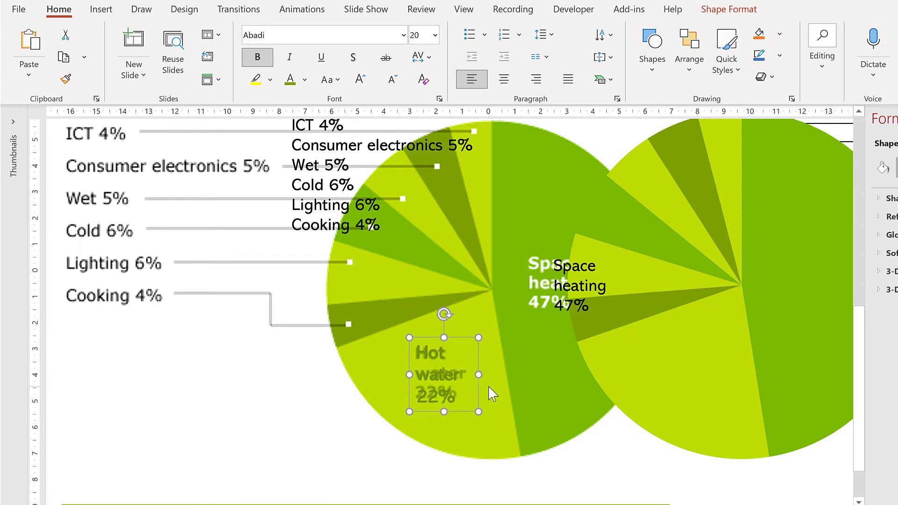
key(ctrl+Up)
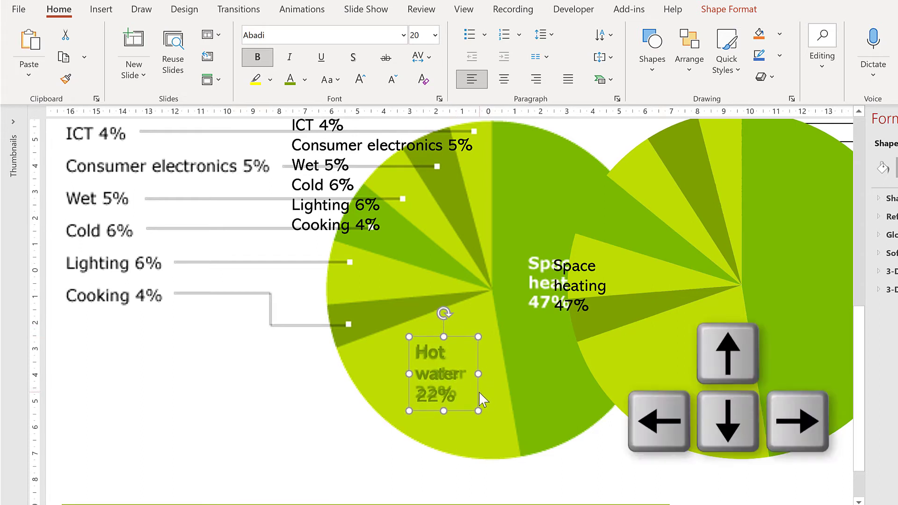
key(ctrl+Left)
click(595, 271)
drag(576, 255, 527, 236)
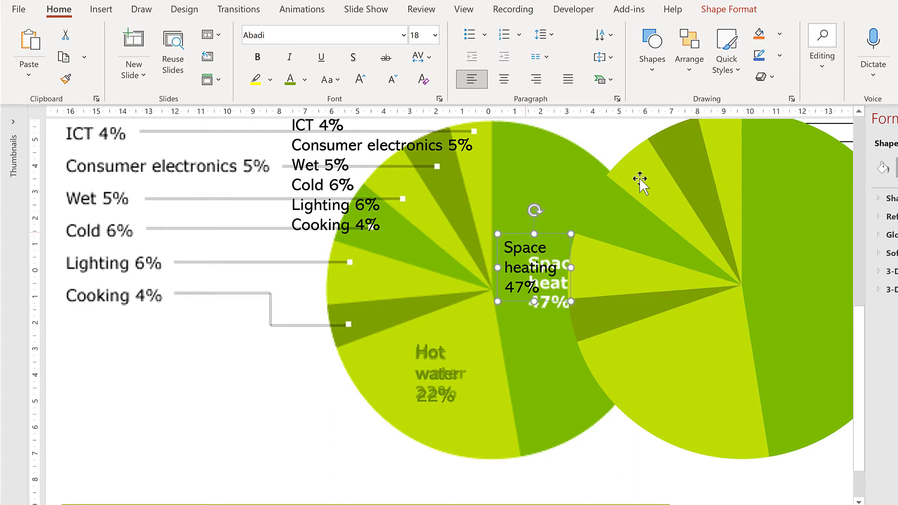
- Shift the right pie further right and make Space heating 47% 20 pt bold white over its original label
click(631, 152)
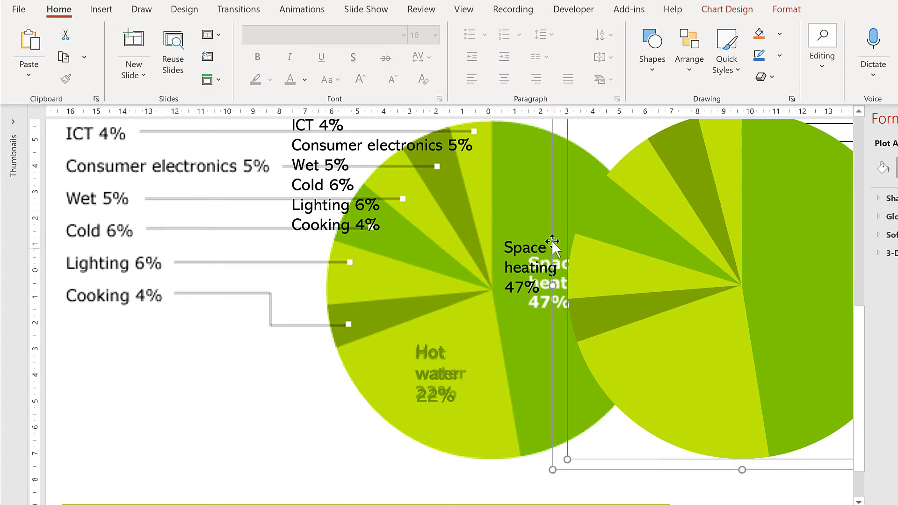
drag(552, 240, 663, 249)
click(552, 234)
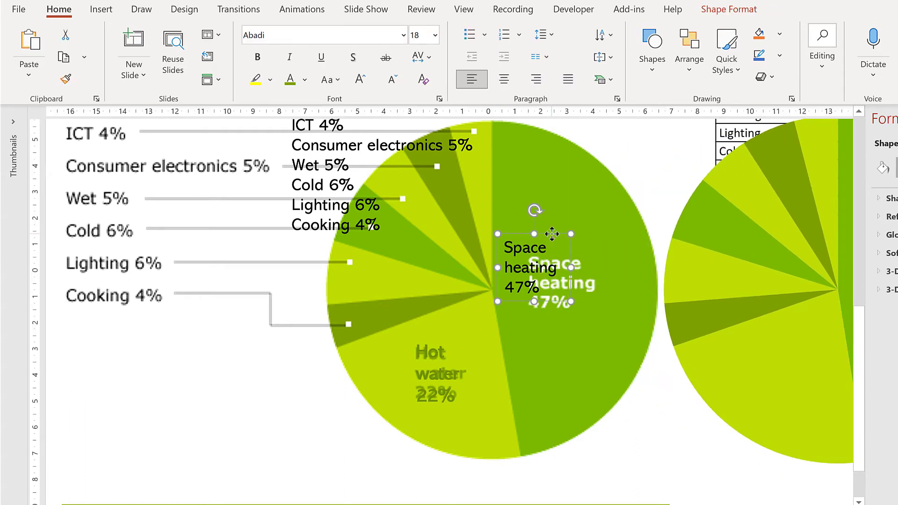
click(360, 80)
click(258, 57)
click(305, 81)
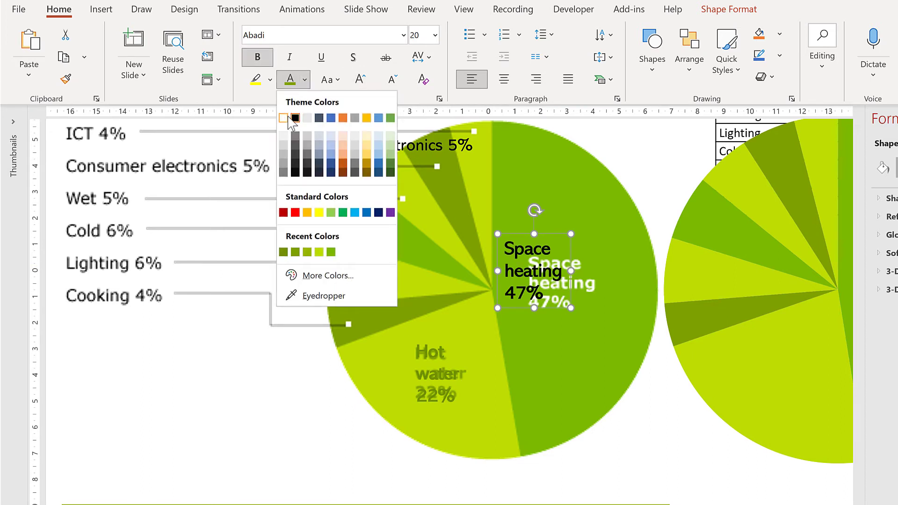
click(285, 118)
drag(544, 232, 569, 248)
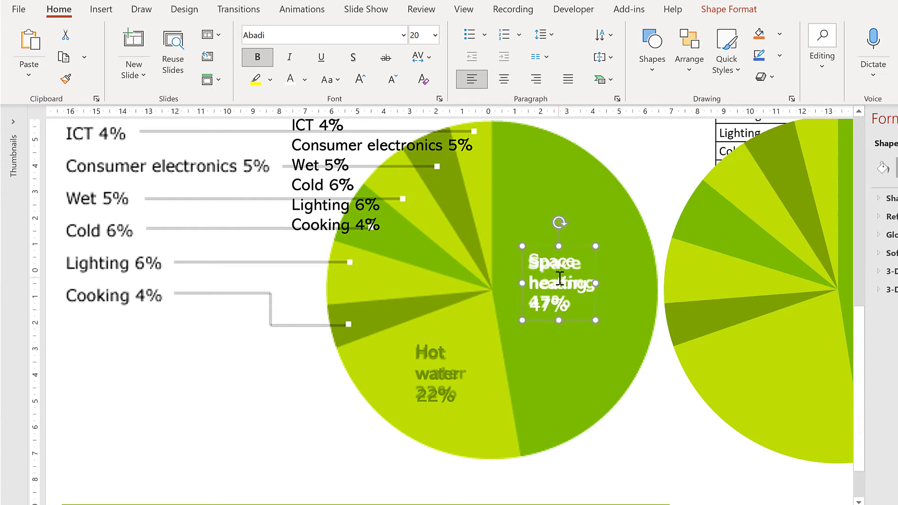
scroll(263, 332, up, 2)
- Set the ICT–Cooking label box to 20 pt and move it over the original labels
click(320, 195)
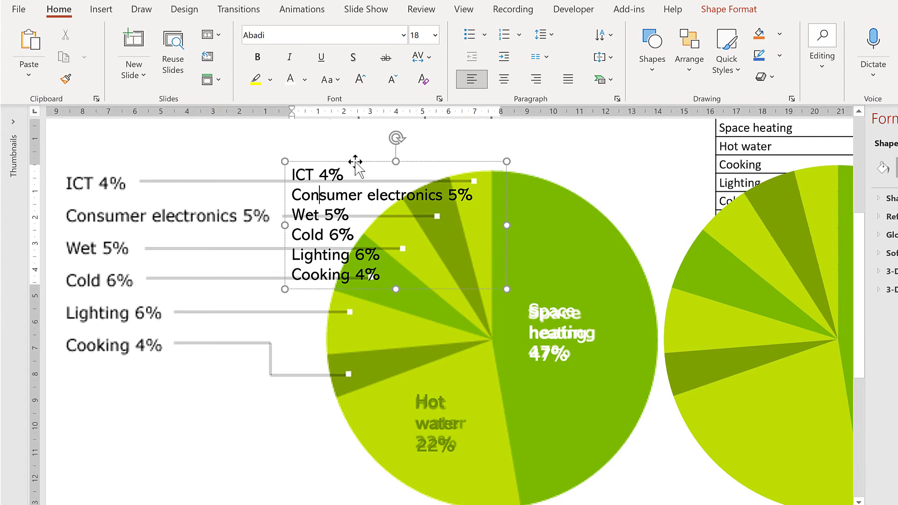
click(356, 161)
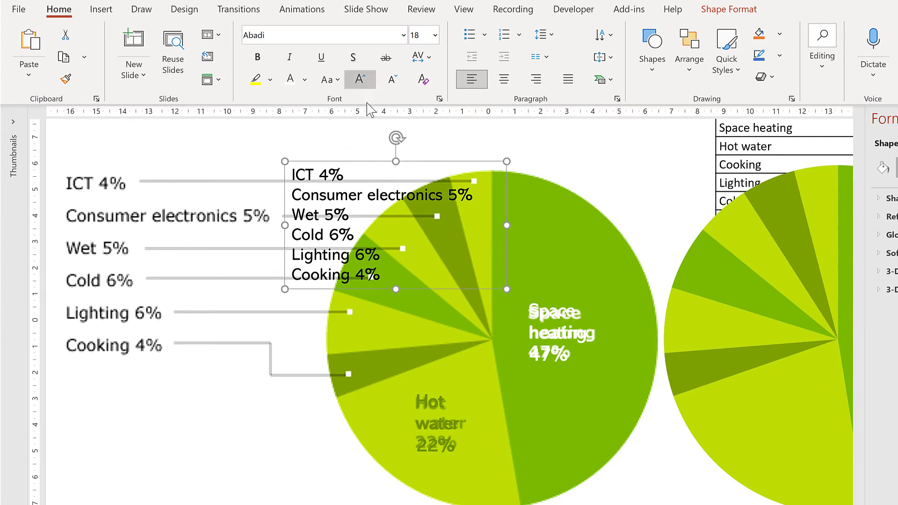
click(360, 79)
drag(367, 166, 255, 173)
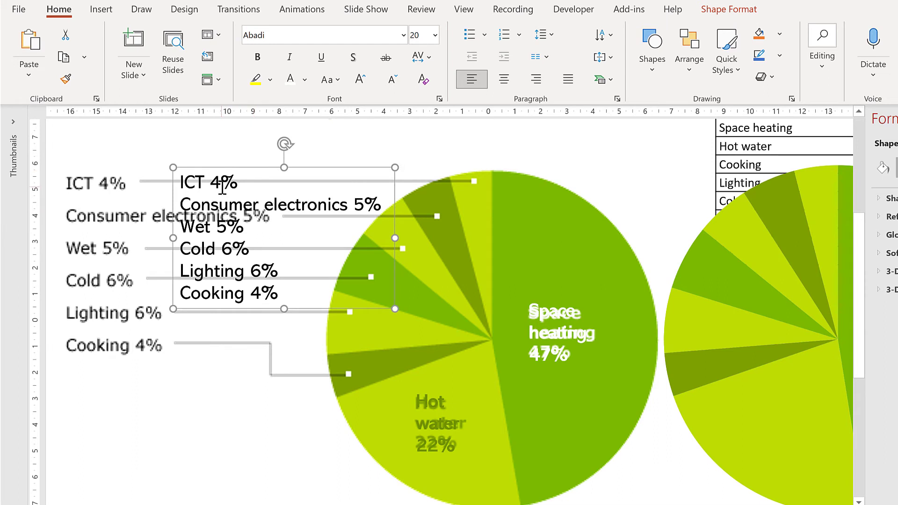
- Give the six label lines exactly 35 pt line spacing
drag(282, 296, 223, 192)
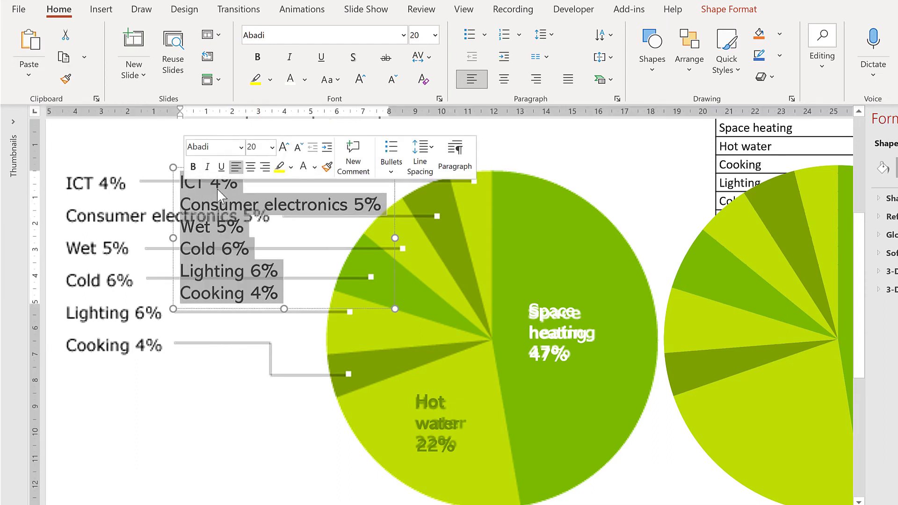
right_click(218, 191)
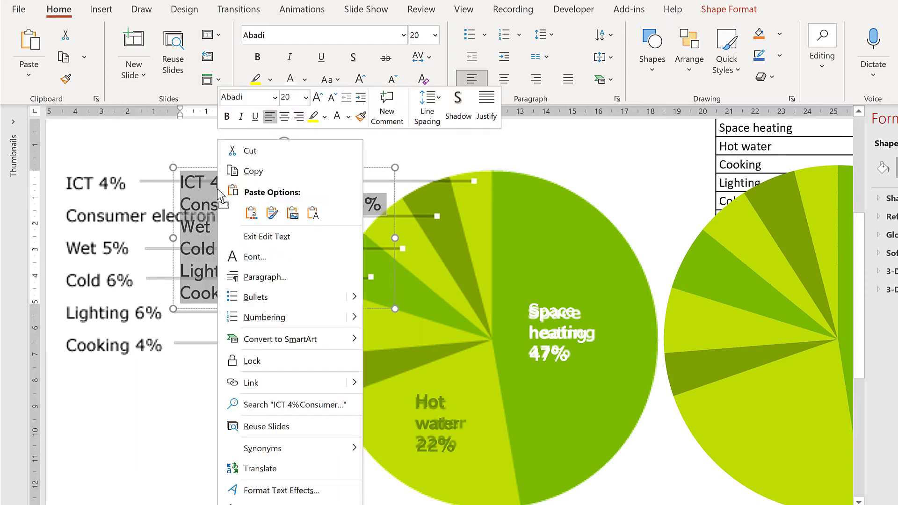
click(298, 284)
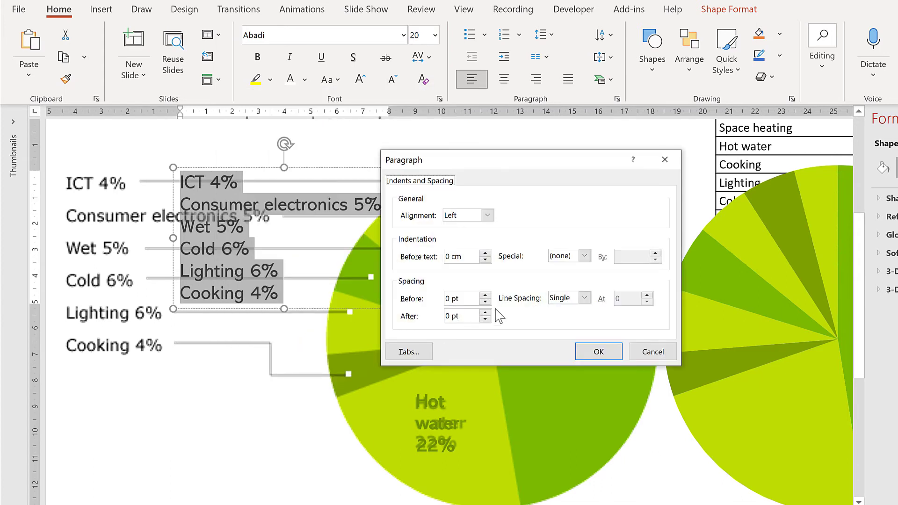
click(585, 300)
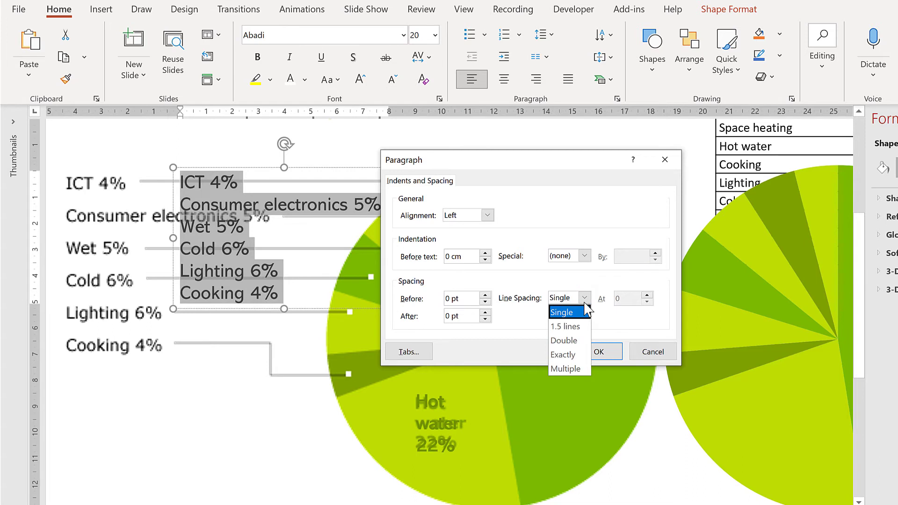
click(565, 354)
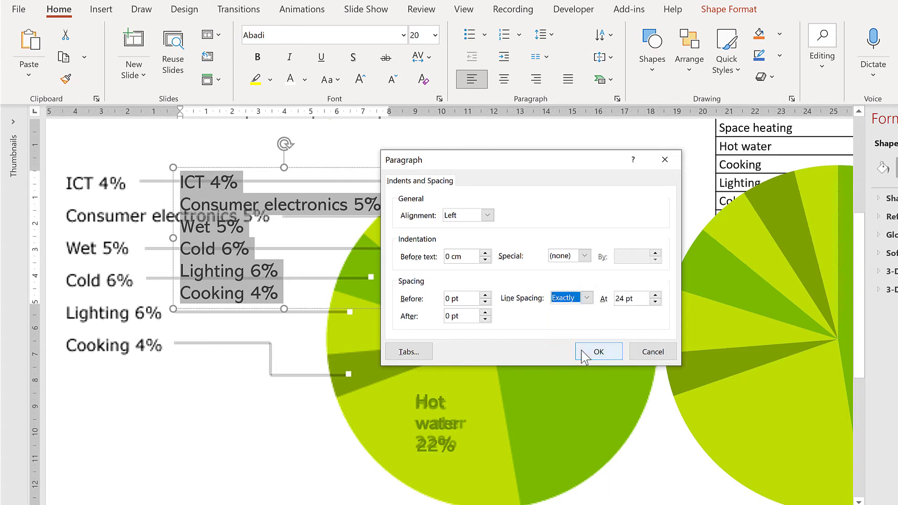
click(656, 296)
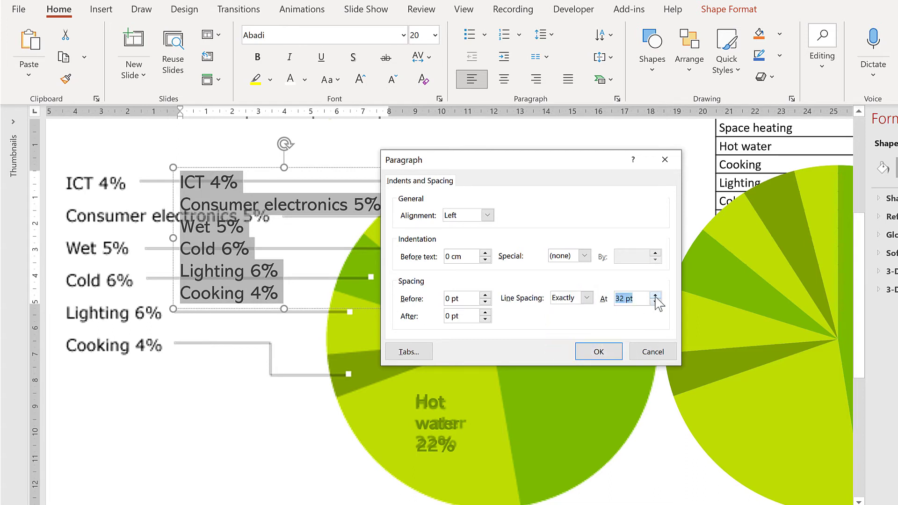
click(656, 297)
click(611, 357)
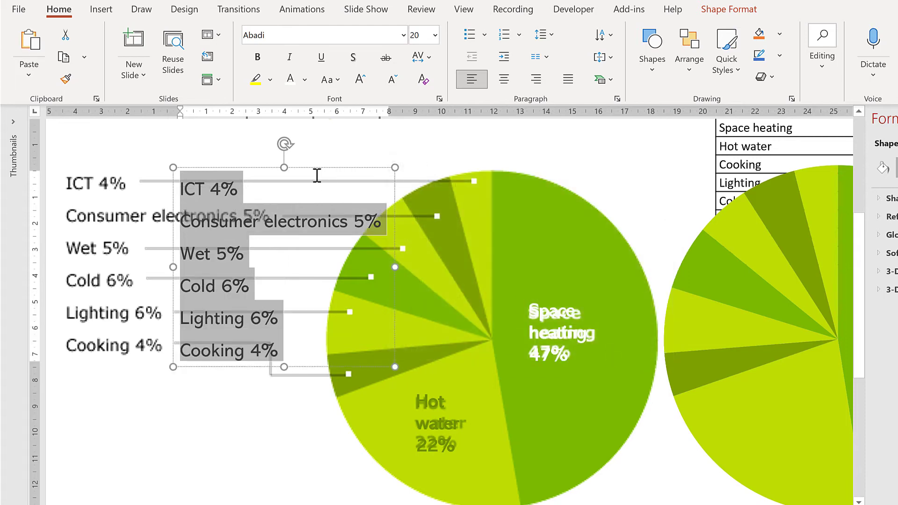
- Position the label box left of the pie, aligned with the leader lines, then select the pie picture
drag(317, 169, 200, 161)
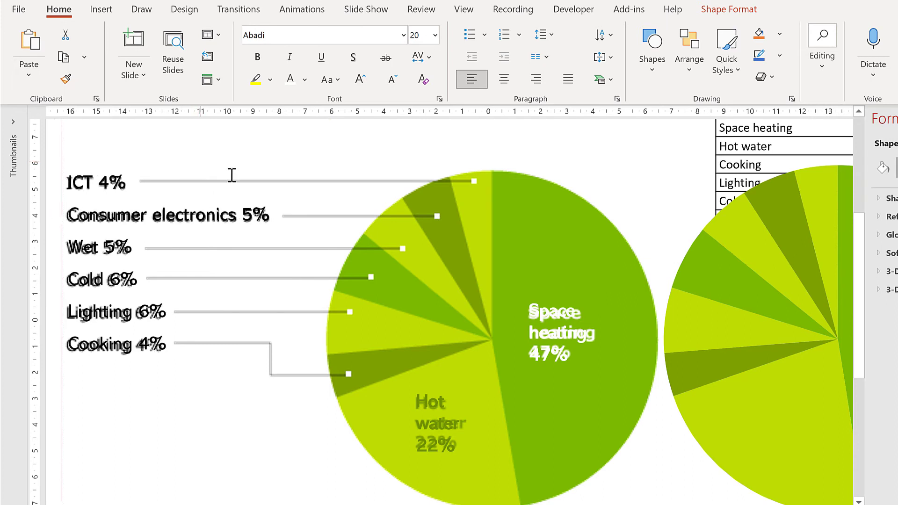
key(Down)
key(Left)
key(Left)
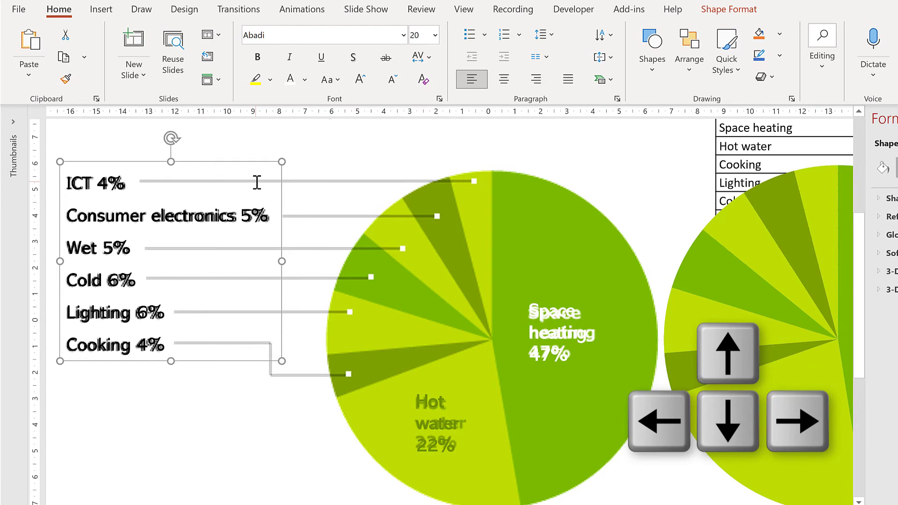
key(Down)
key(Left)
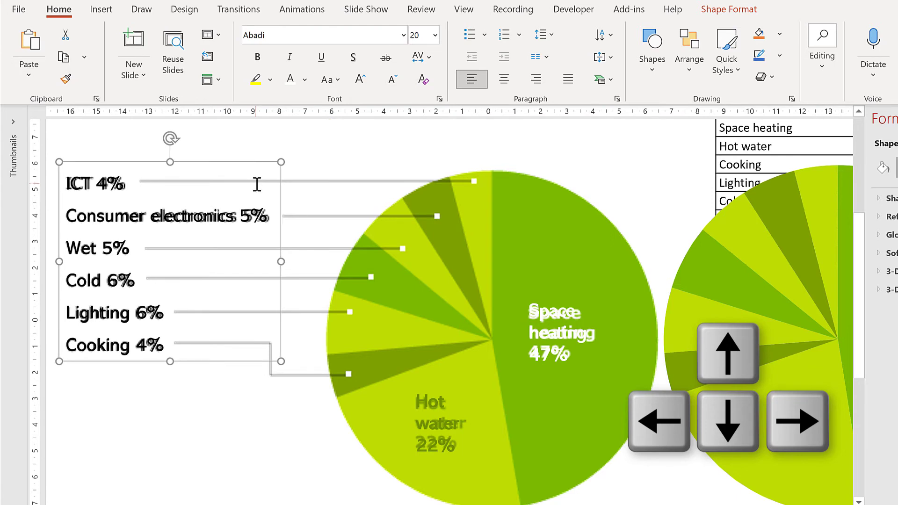
key(Left)
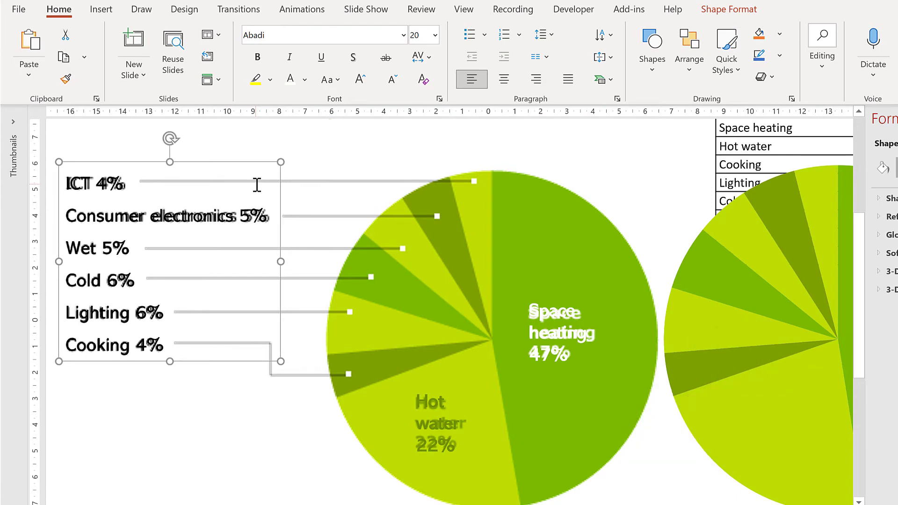
click(527, 147)
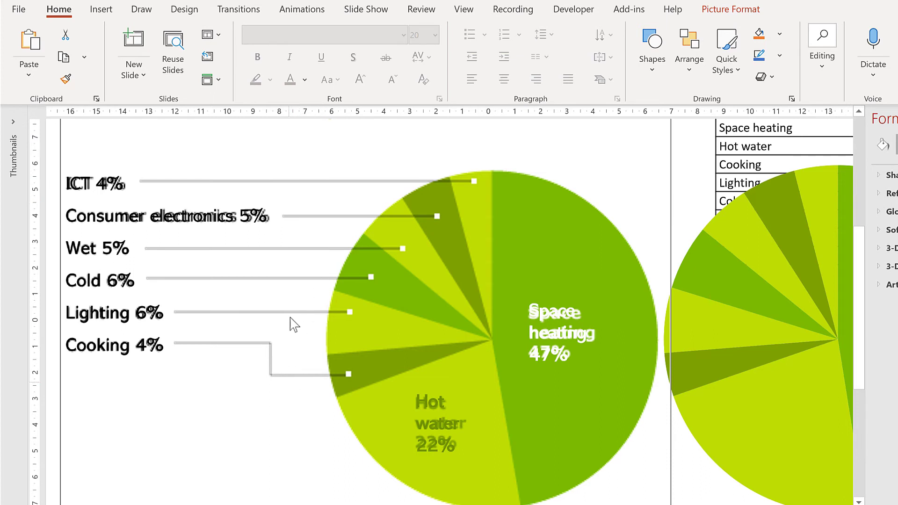
- Duplicate the green underline below the title by Ctrl-dragging a copy downward
scroll(328, 233, up, 2)
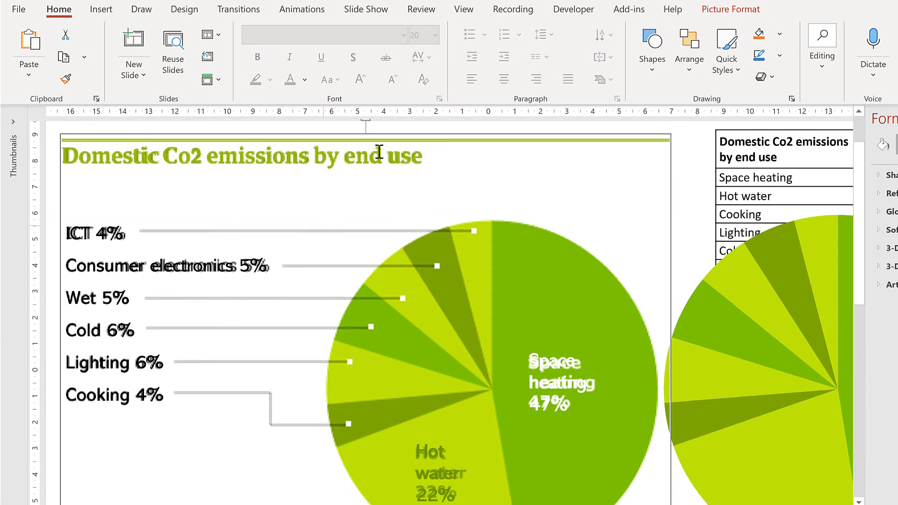
click(389, 141)
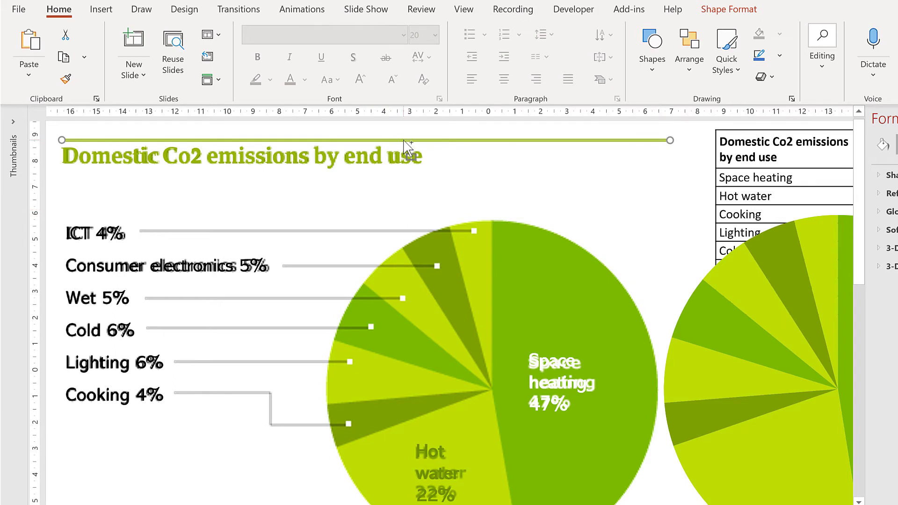
drag(407, 141, 407, 213)
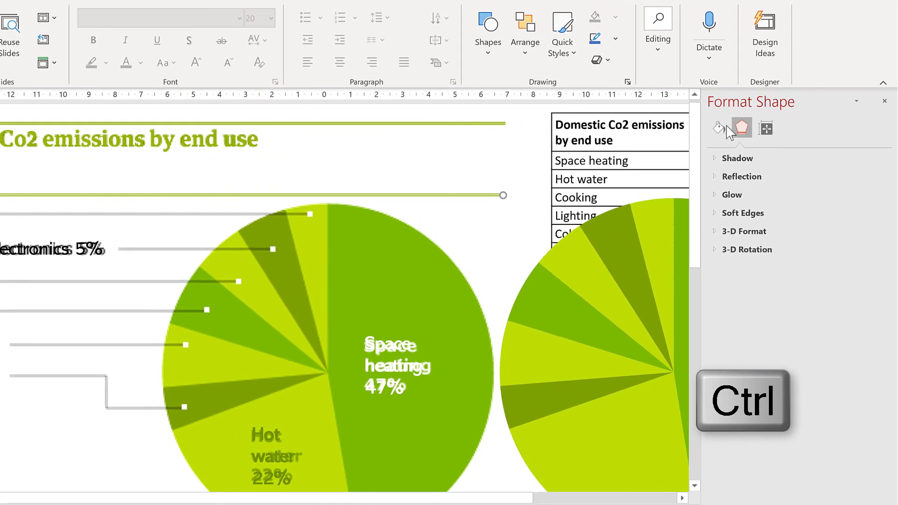
- Make the copied line grey and 2.75 pt wide, and move it beside ICT 4%
click(721, 128)
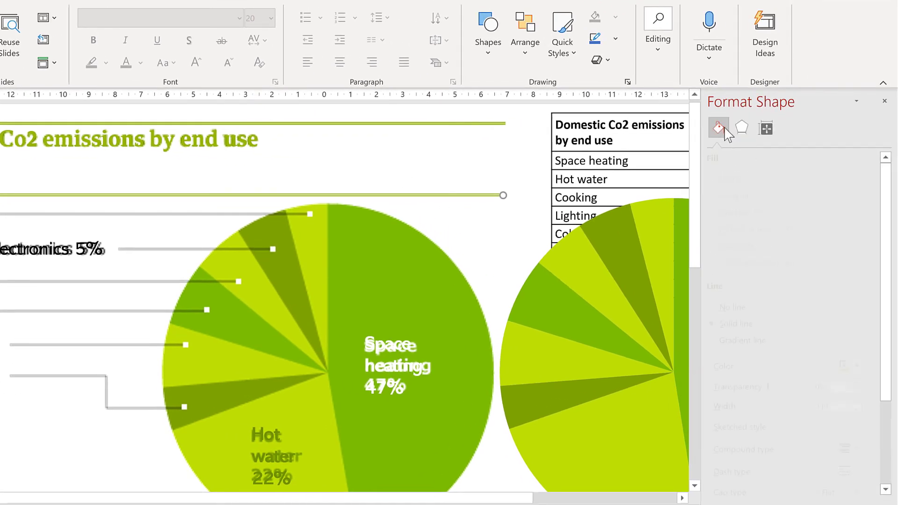
scroll(811, 218, down, 3)
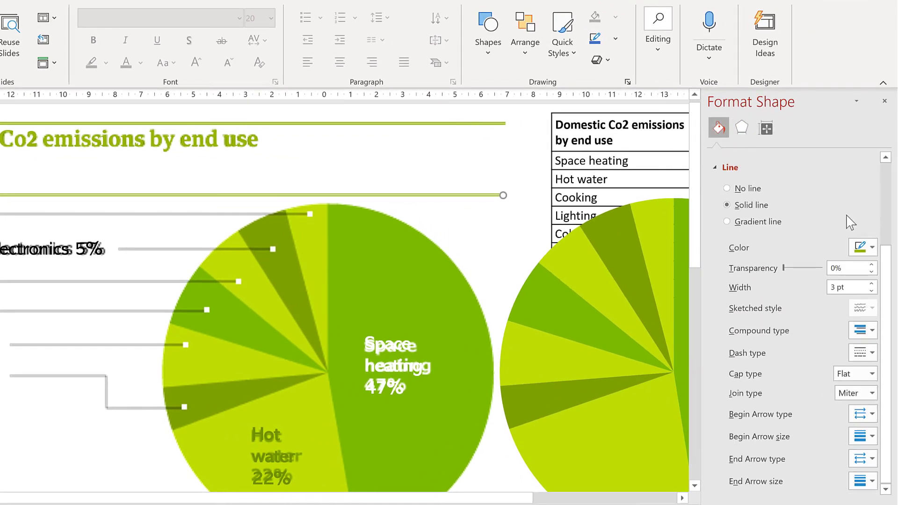
click(862, 247)
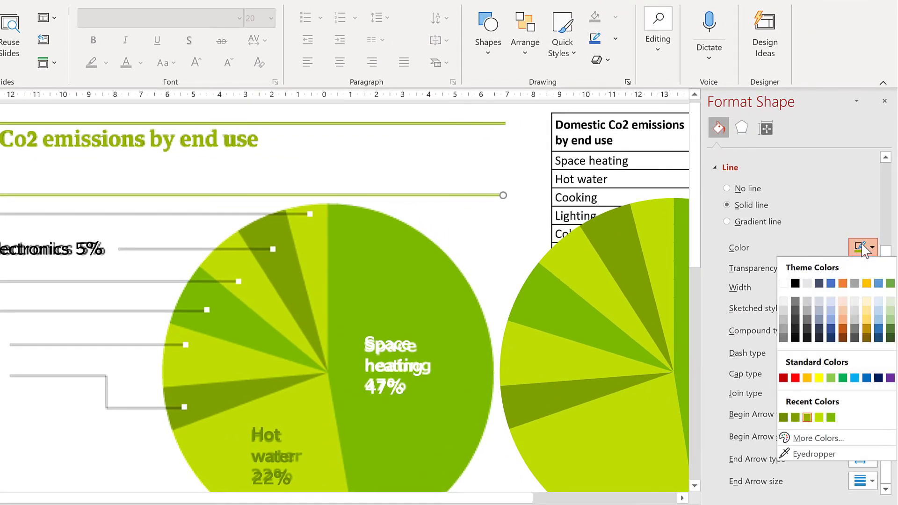
click(856, 331)
click(872, 290)
click(872, 291)
click(873, 291)
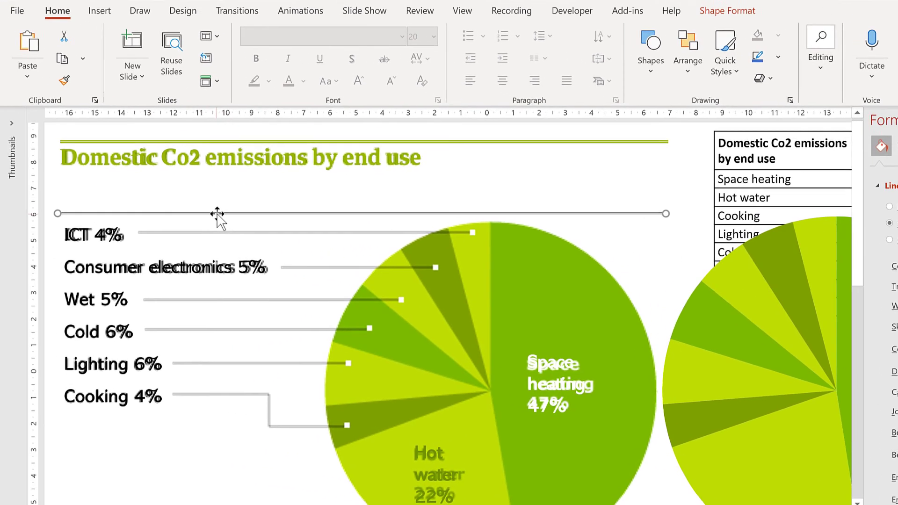
drag(217, 213, 238, 233)
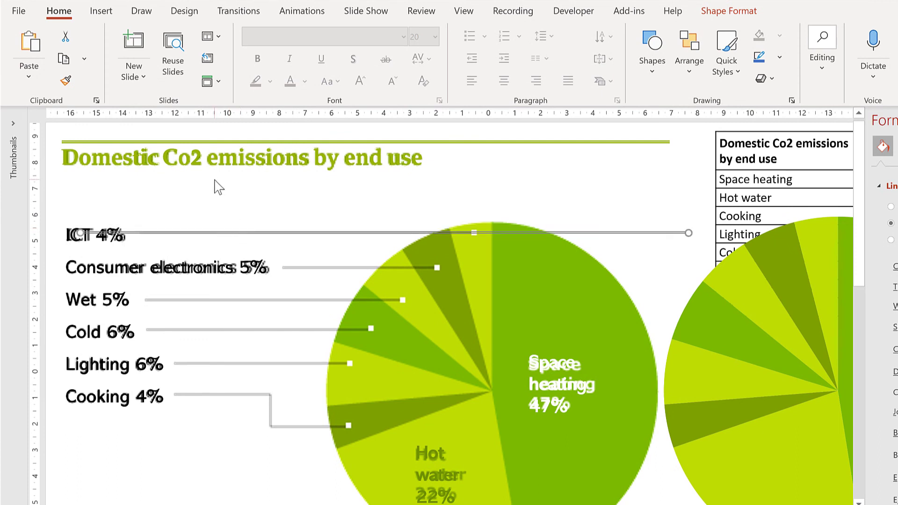
- Shorten the grey ICT 4% line so it ends at its pie slice
key(shift)
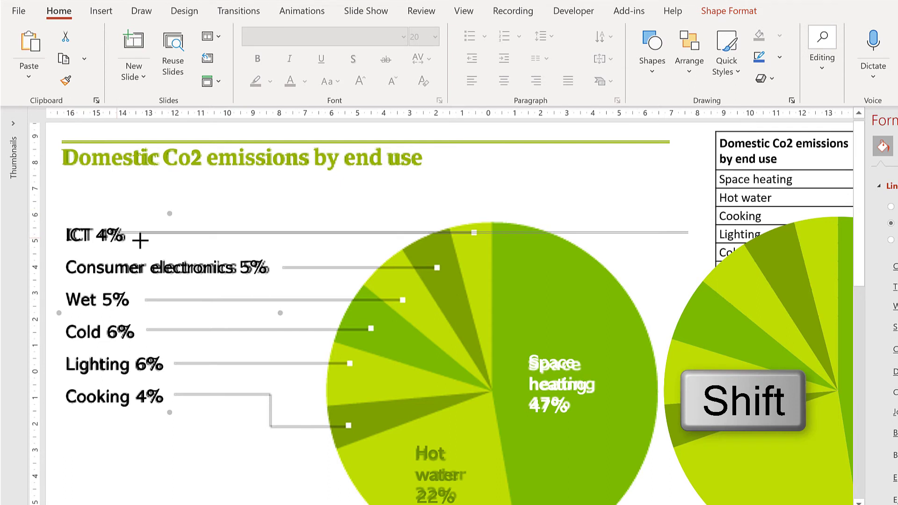
click(140, 233)
drag(687, 231, 474, 241)
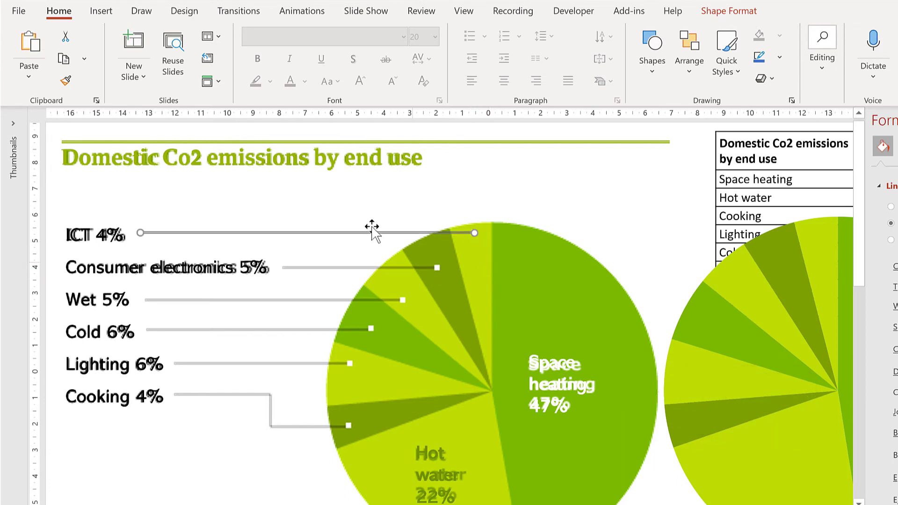
- Copy the ICT leader line down to the Consumer electronics row and fit its length
key(ctrl)
drag(371, 238, 389, 268)
drag(259, 267, 285, 268)
click(454, 269)
click(437, 269)
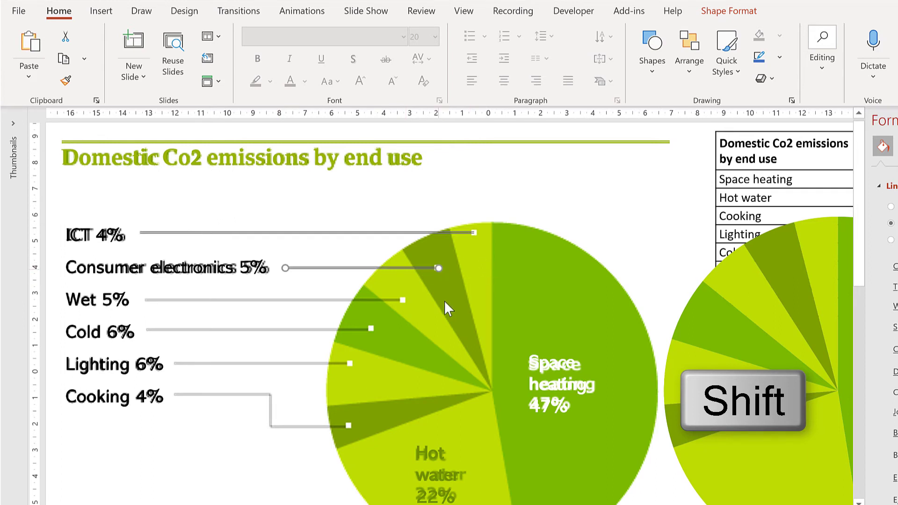
click(281, 267)
click(284, 267)
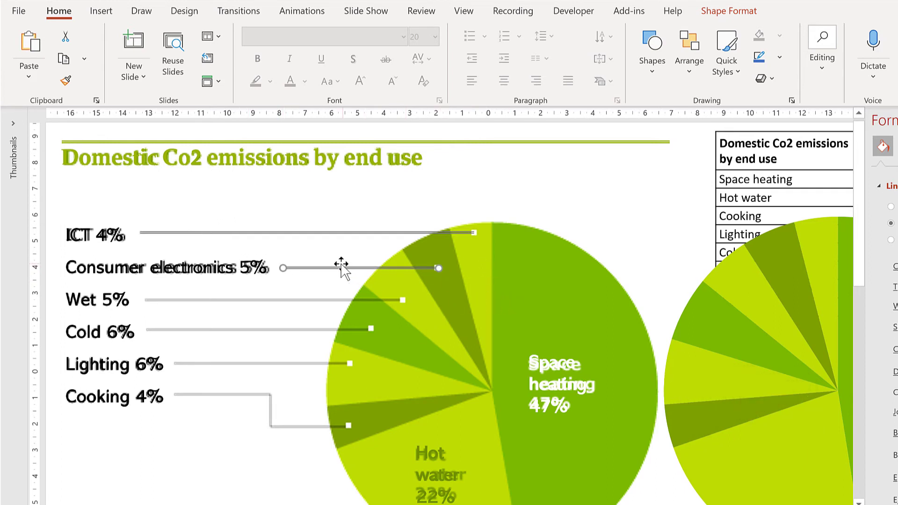
- Add grey leader lines for the Wet, Cold and Lighting rows, each reaching its slice
drag(341, 267, 207, 307)
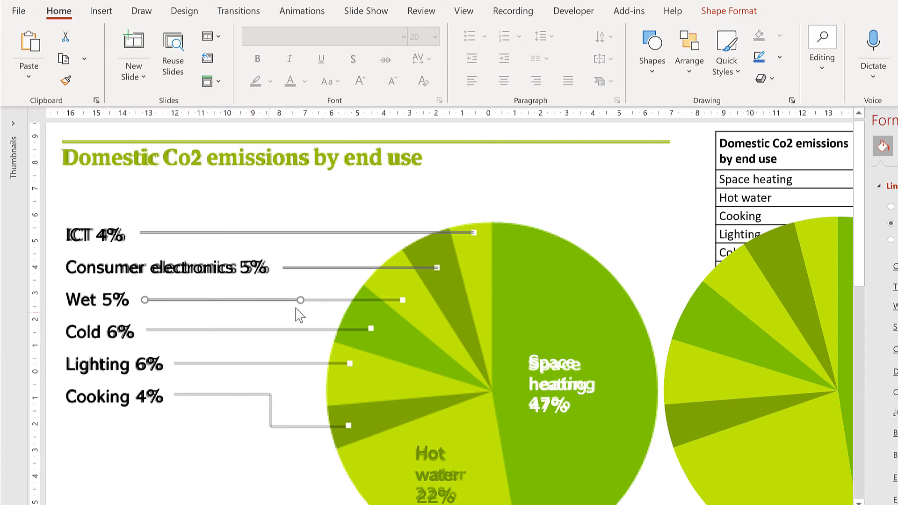
drag(301, 300, 404, 300)
drag(186, 300, 202, 332)
drag(406, 330, 371, 330)
drag(197, 332, 223, 364)
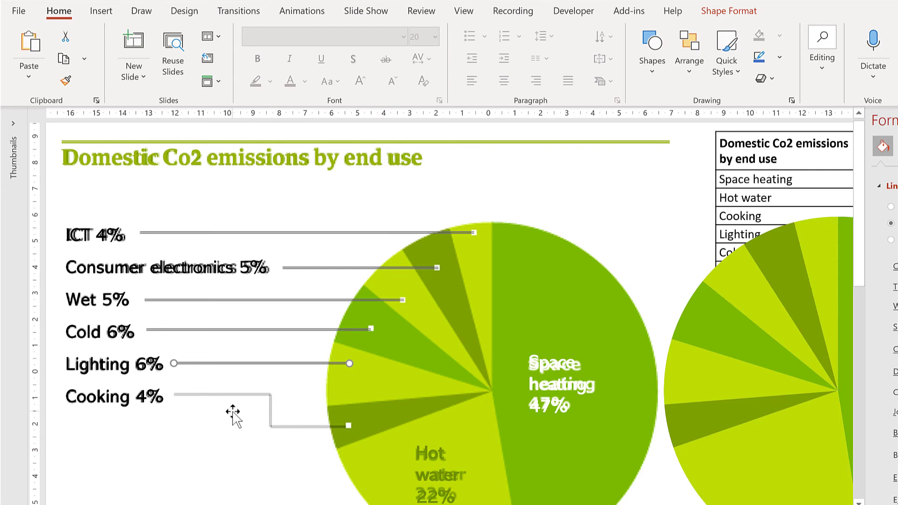
- Draw an elbow connector from Cooking 4% to its dark slice and shift its bend slightly right
click(649, 69)
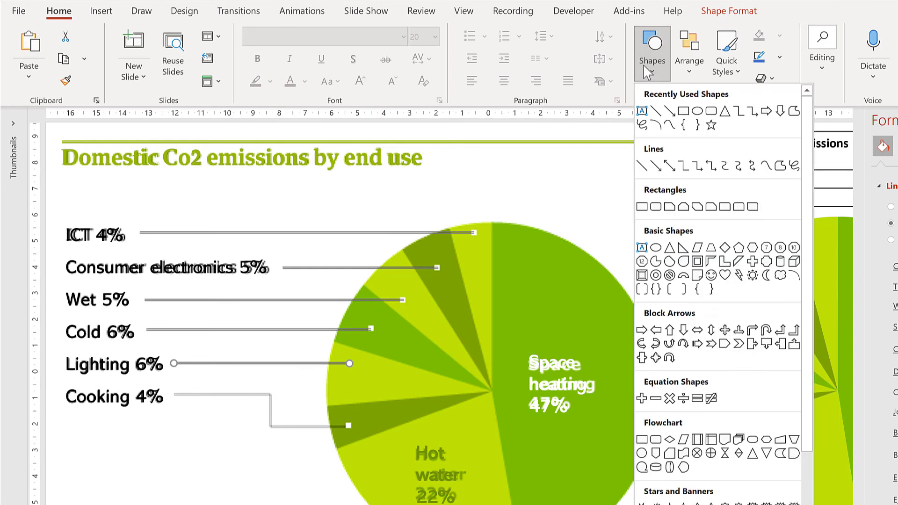
click(684, 166)
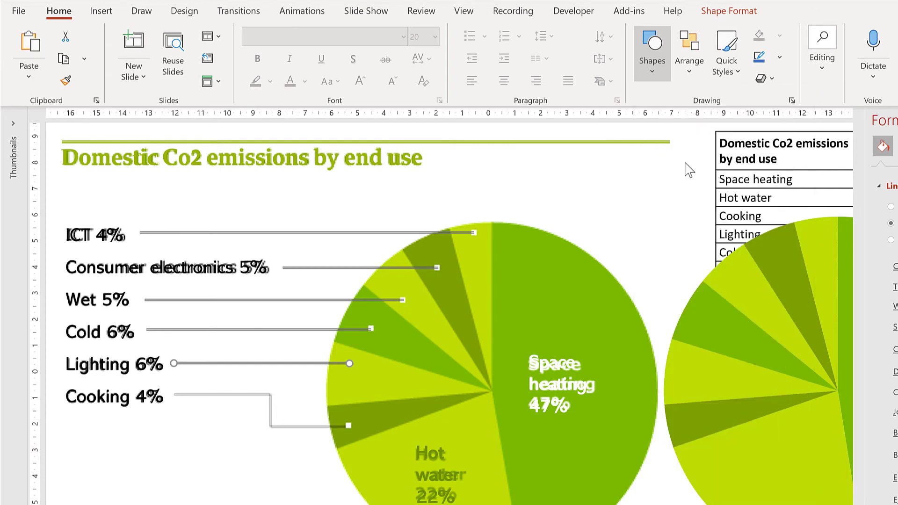
drag(176, 395, 349, 427)
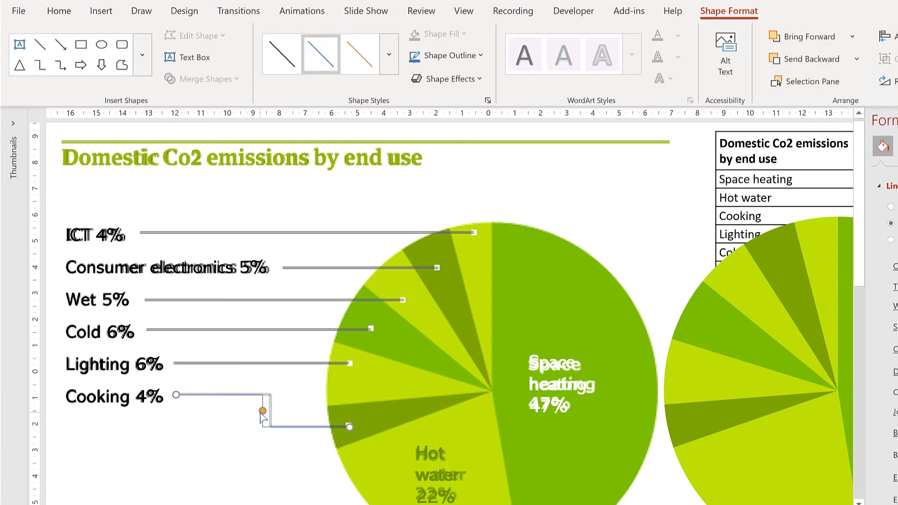
drag(263, 414, 274, 442)
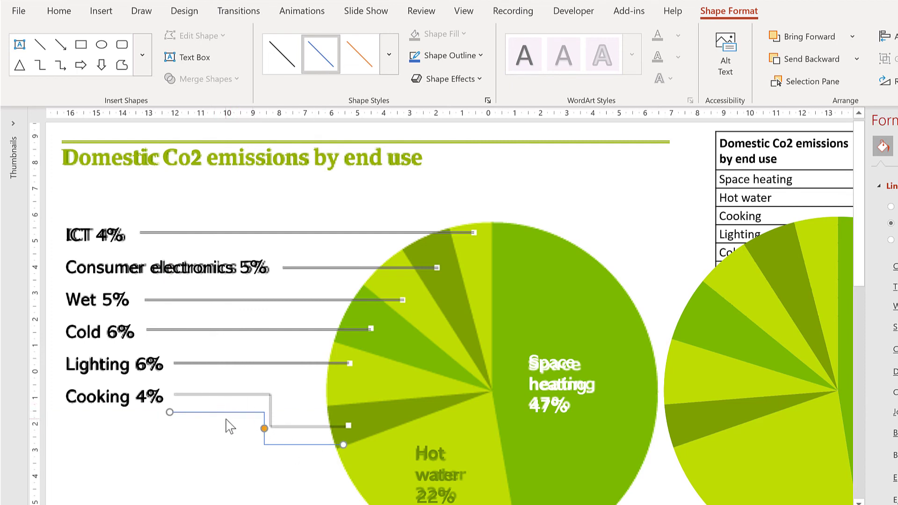
click(252, 363)
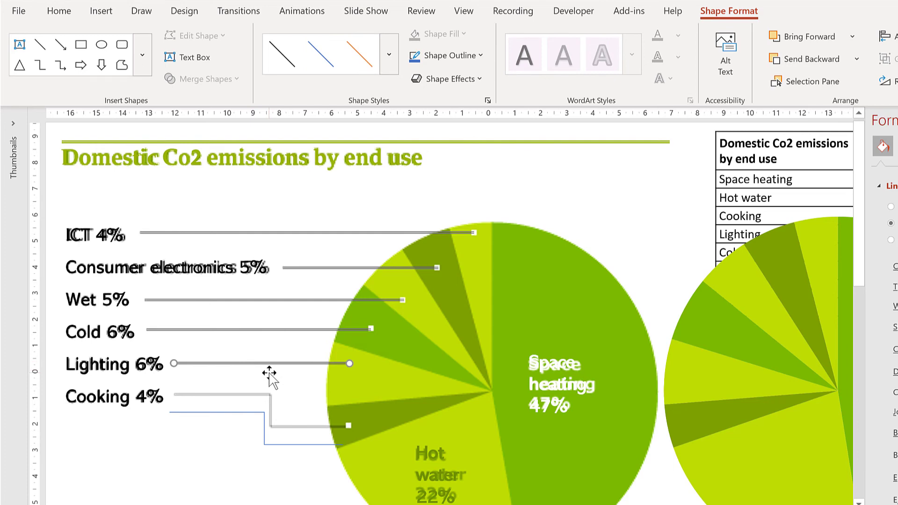
click(64, 18)
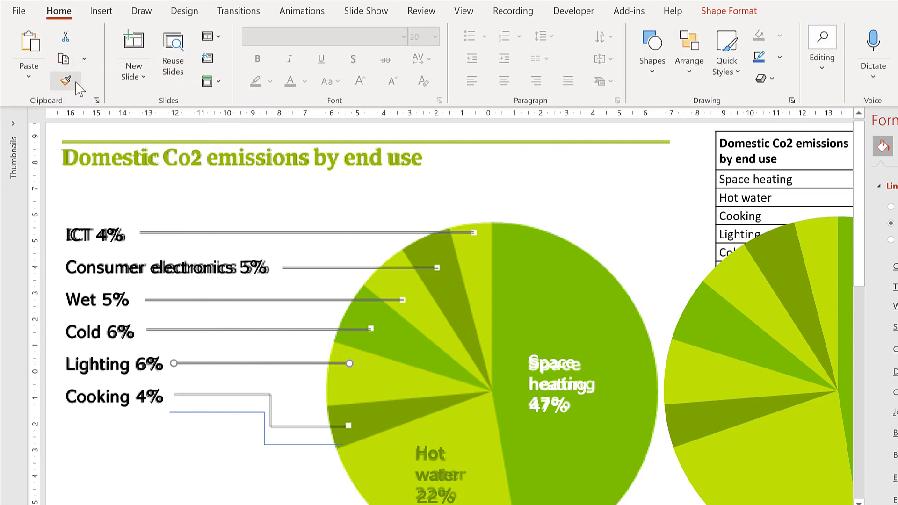
- Apply the Lighting line's grey style to the Cooking elbow connector and align it over the original line
click(77, 86)
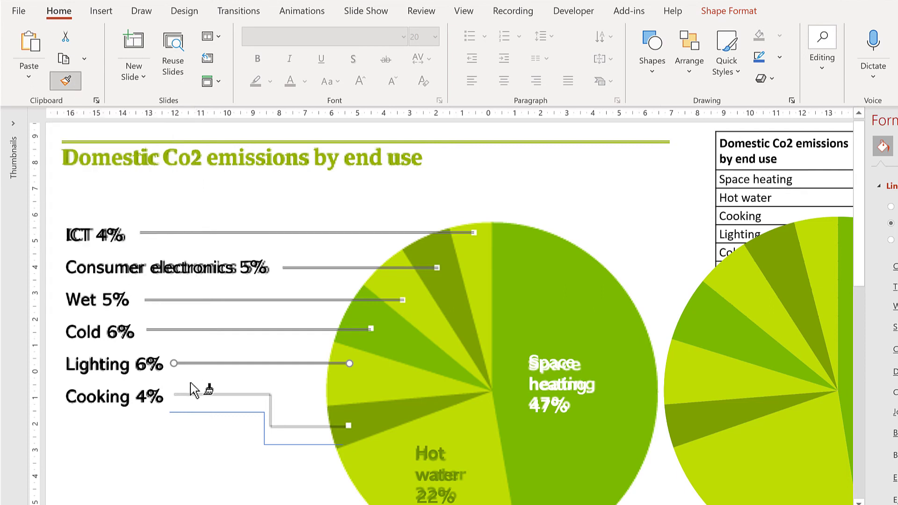
click(214, 414)
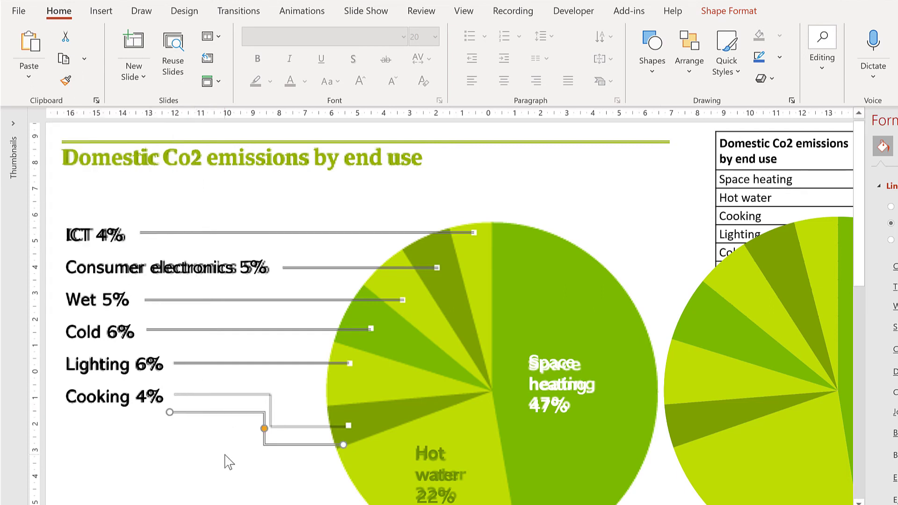
click(246, 363)
click(236, 413)
drag(226, 401, 230, 395)
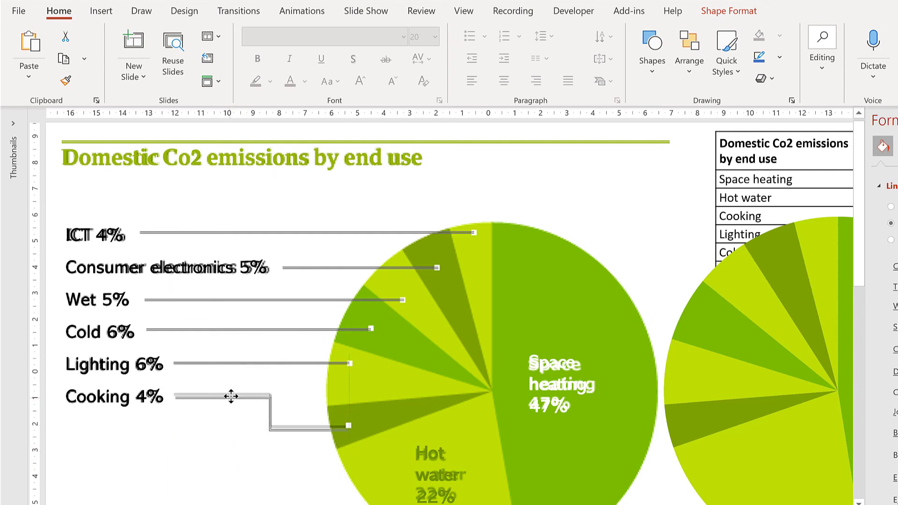